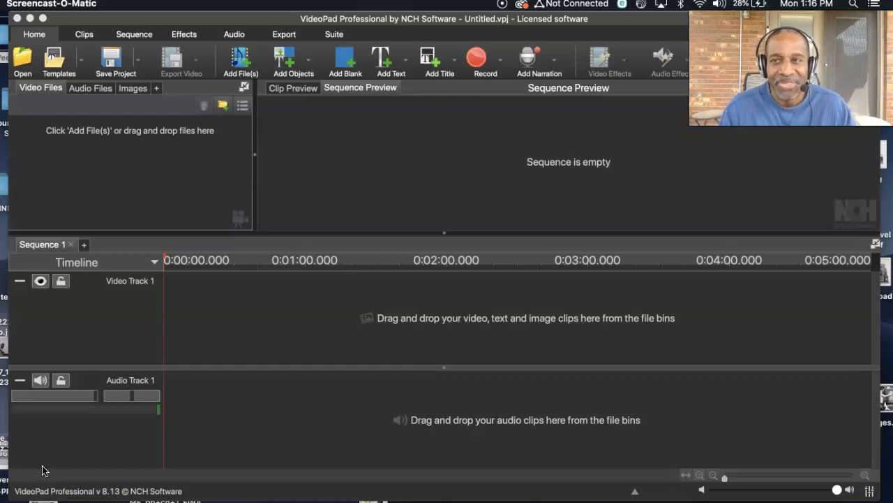
Import the four JPG images, six MP4 videos and 37572024.mp3 from the ONLINE CLASS folder into the project
{"action": "left_click", "coordinate": [94, 27]}
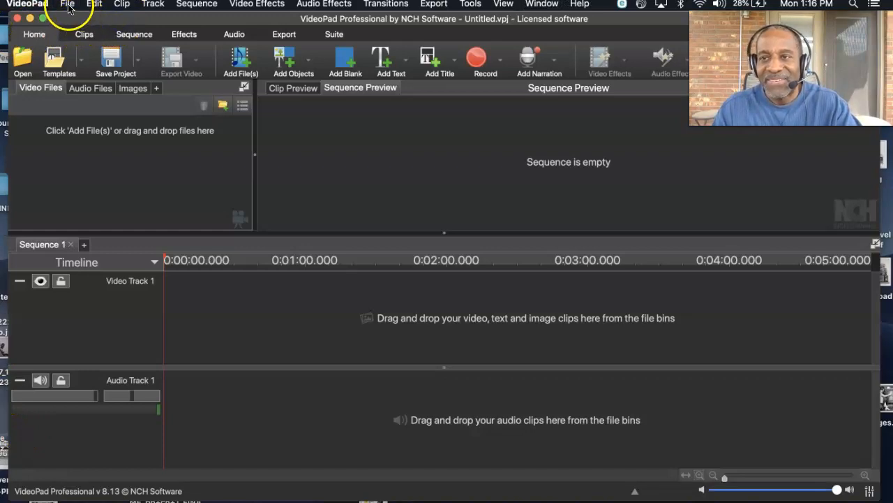
{"action": "left_click", "coordinate": [68, 6]}
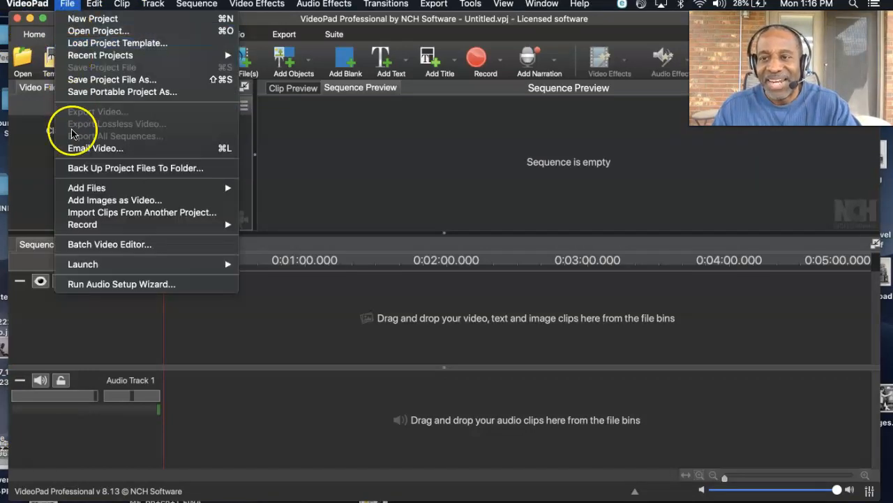
{"action": "mouse_move", "coordinate": [77, 185]}
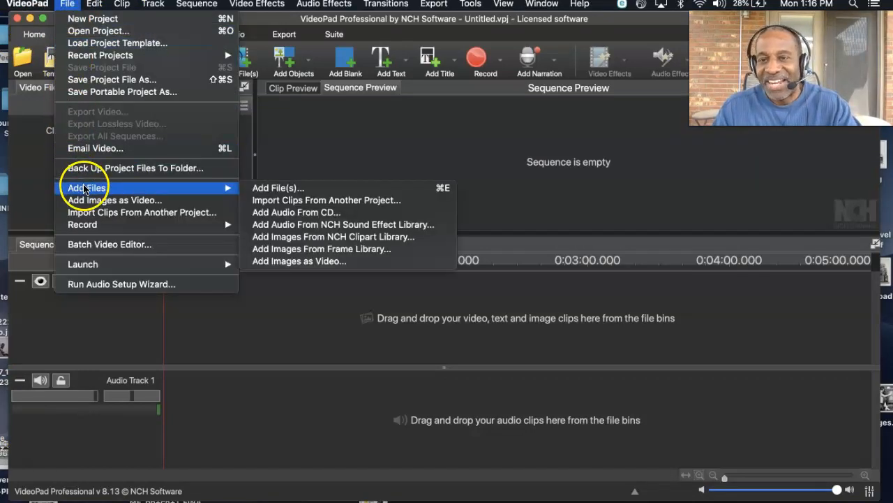
{"action": "left_click", "coordinate": [255, 187]}
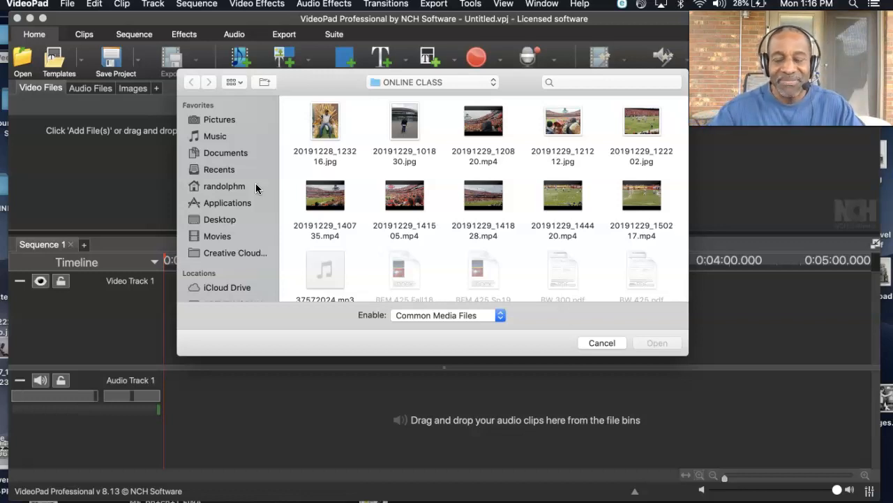
{"action": "left_click", "coordinate": [327, 131]}
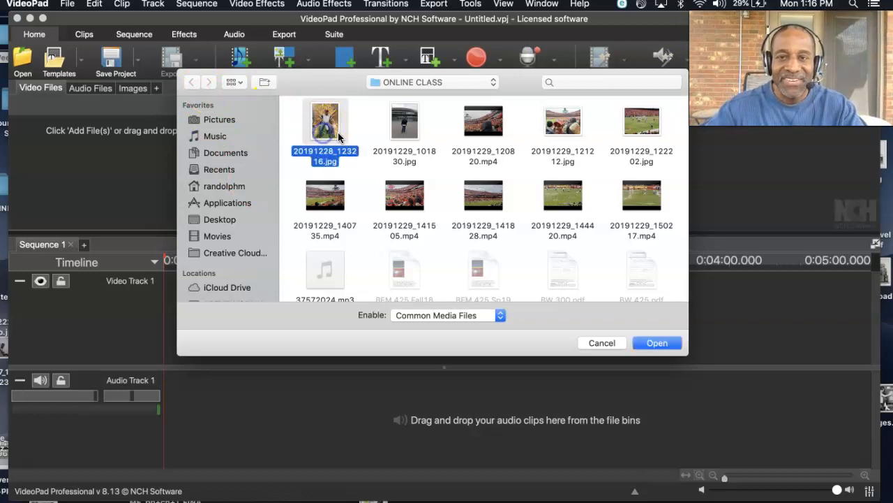
{"action": "left_click", "coordinate": [419, 157], "text": "super"}
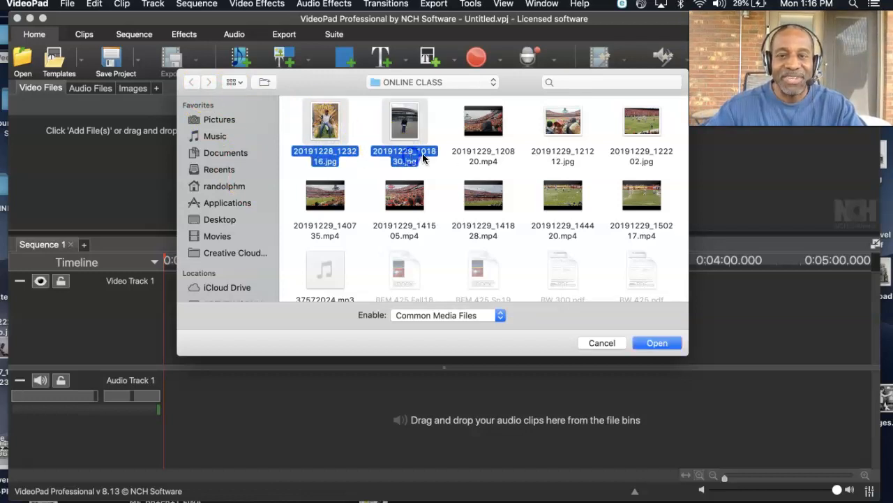
{"action": "left_click", "coordinate": [483, 155], "text": "super"}
{"action": "left_click", "coordinate": [558, 155], "text": "super"}
{"action": "left_click", "coordinate": [643, 158], "text": "super"}
{"action": "left_click", "coordinate": [328, 226], "text": "super"}
{"action": "left_click", "coordinate": [423, 230], "text": "super"}
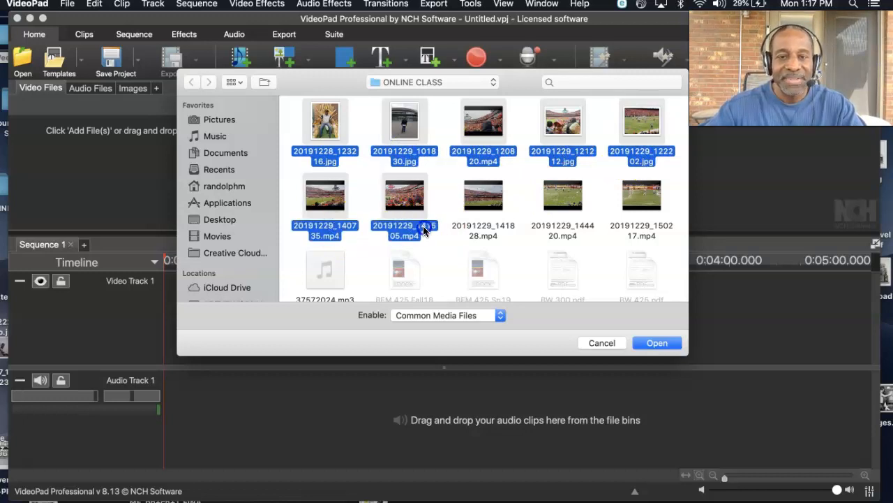
{"action": "left_click", "coordinate": [487, 229], "text": "super"}
{"action": "left_click", "coordinate": [551, 226], "text": "super"}
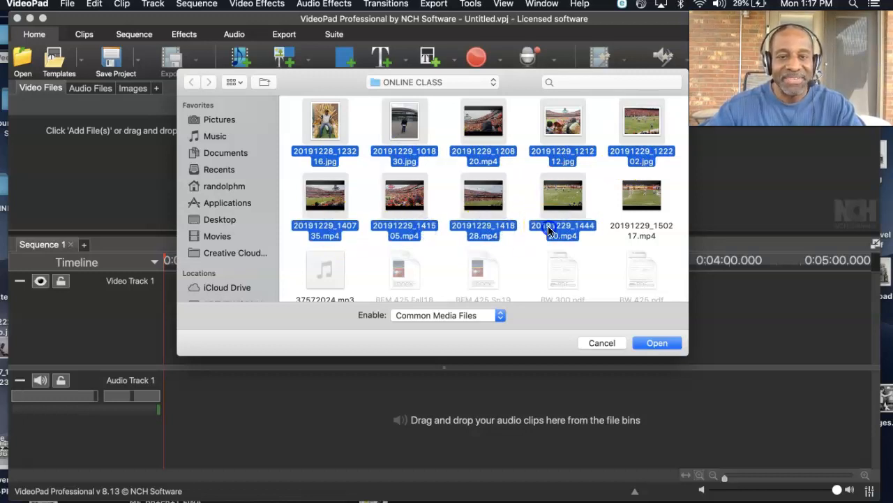
{"action": "left_click", "coordinate": [643, 227], "text": "super"}
{"action": "left_click", "coordinate": [334, 279], "text": "super"}
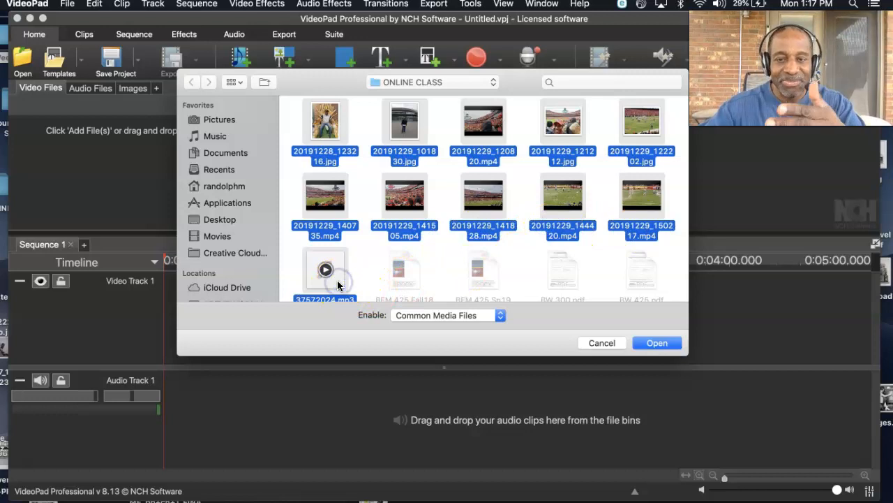
{"action": "left_click", "coordinate": [657, 343]}
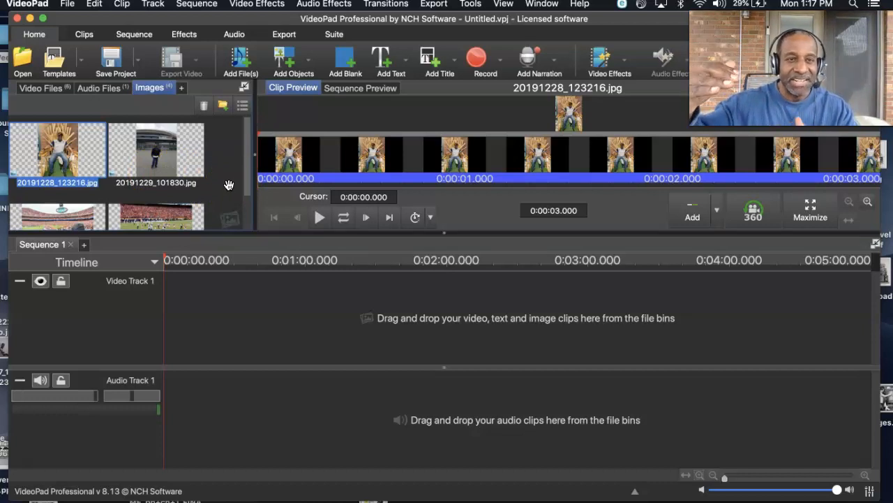
Look through the imported media in the image, audio and video bins
{"action": "left_click", "coordinate": [125, 57]}
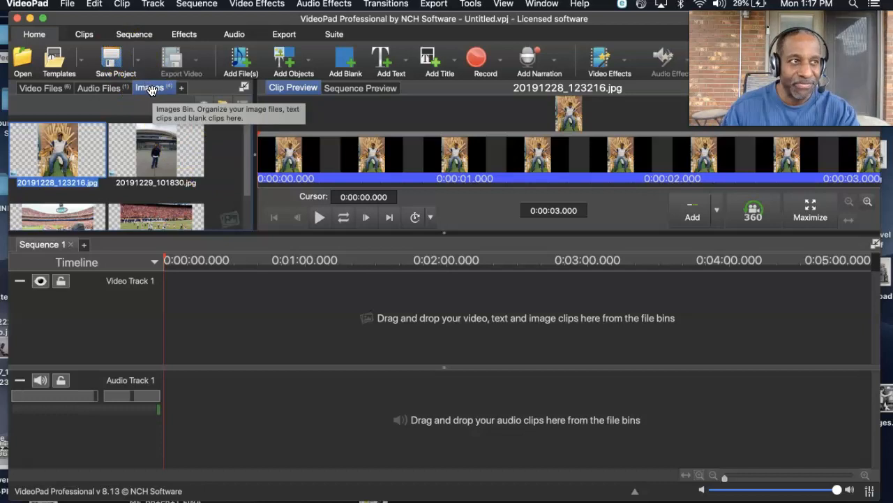
{"action": "left_click", "coordinate": [98, 90]}
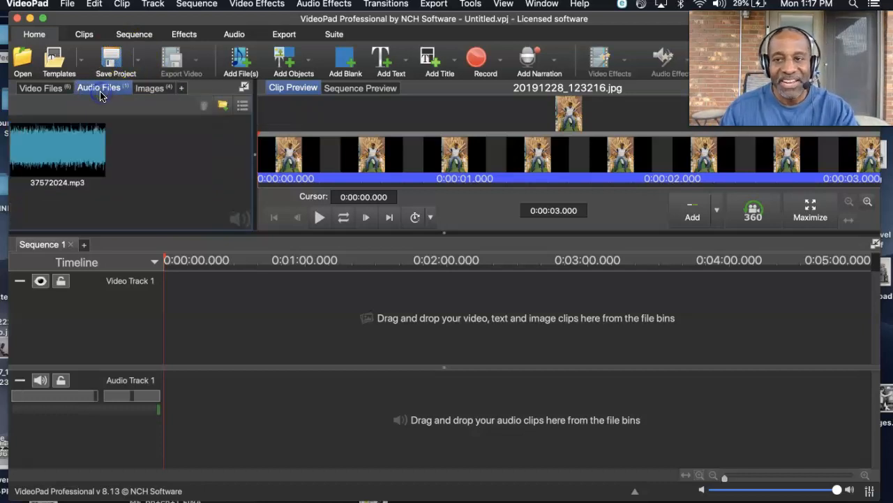
{"action": "left_click", "coordinate": [46, 88]}
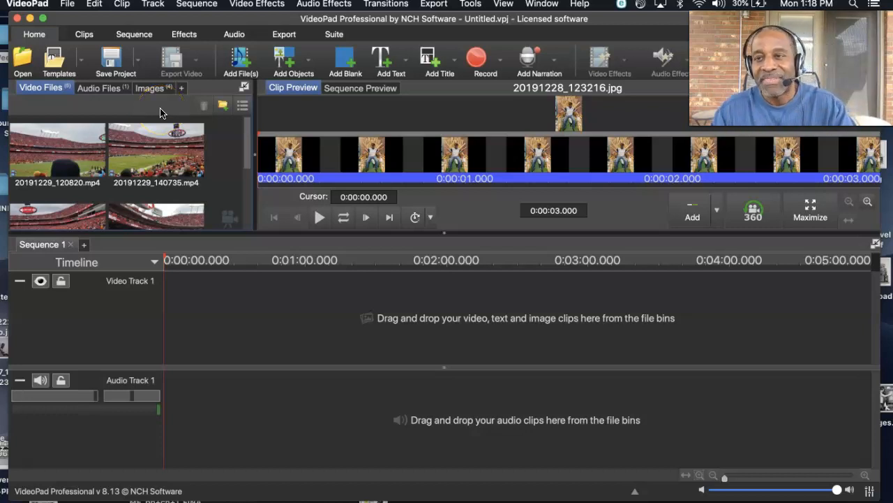
Preview the video clip 20191229_120820.mp4 and pause its playback partway through
{"action": "left_click", "coordinate": [60, 150]}
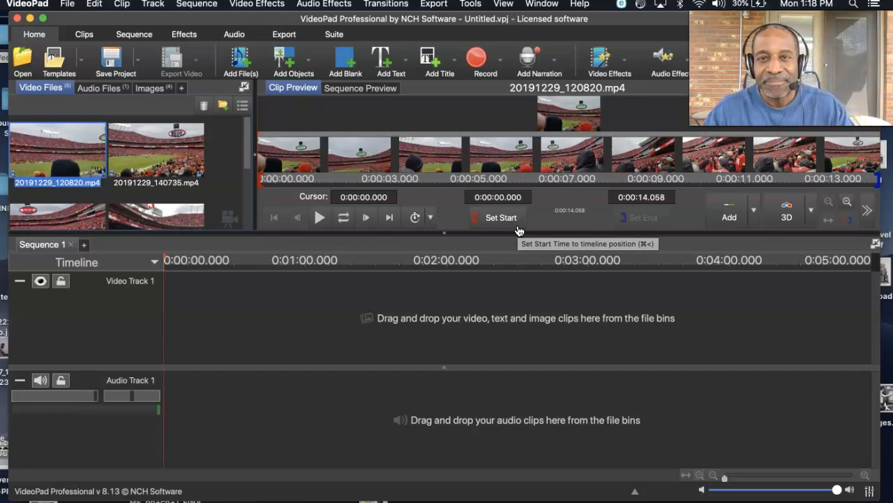
{"action": "left_click", "coordinate": [497, 220]}
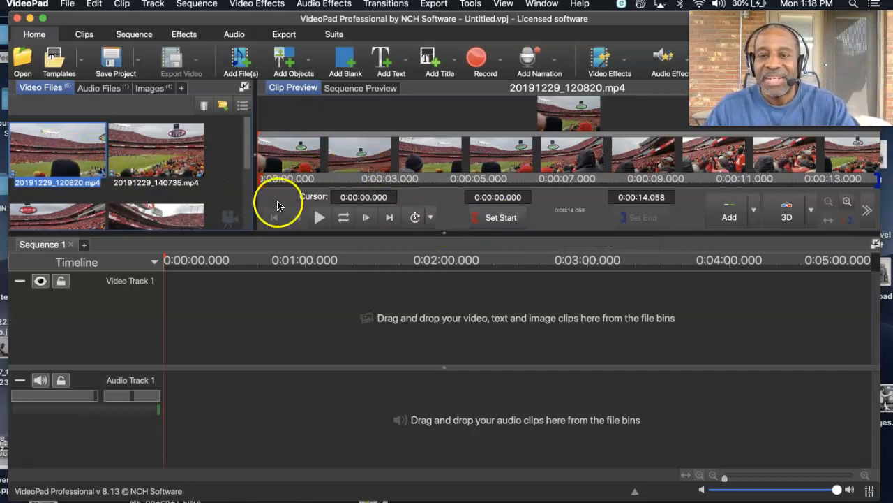
{"action": "left_click", "coordinate": [320, 222]}
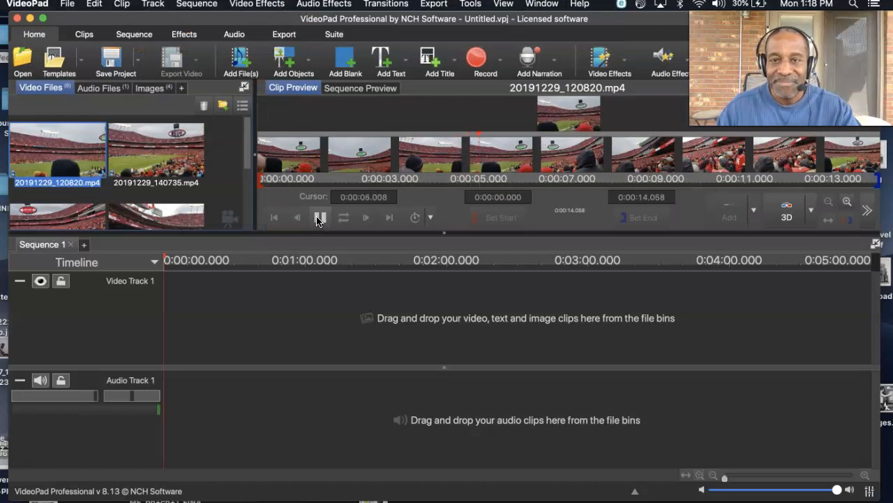
{"action": "left_click", "coordinate": [319, 220]}
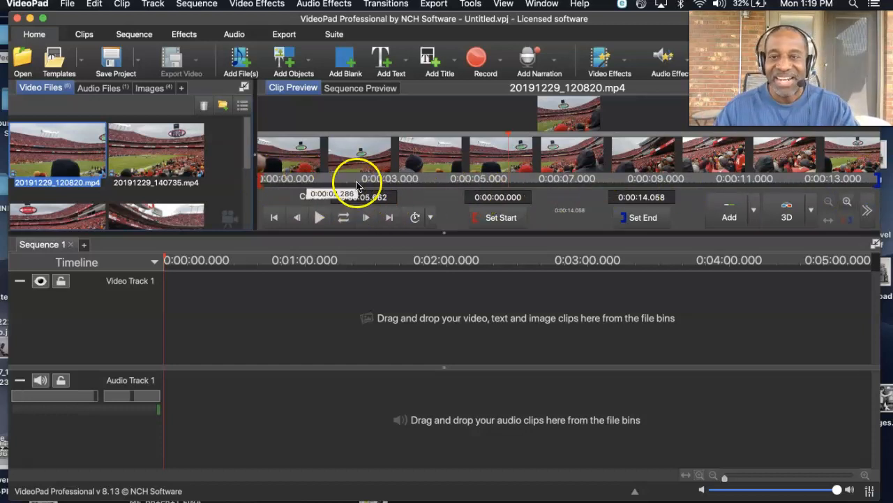
Trim 20191229_120820.mp4 to start at 0:00:03.017 and end at 0:00:11.113
{"action": "left_click_drag", "start_coordinate": [510, 136], "coordinate": [321, 139]}
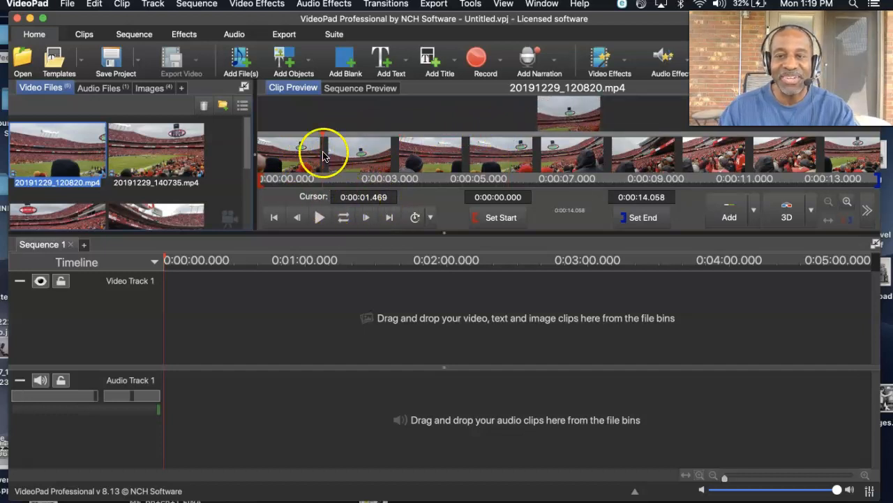
{"action": "left_click_drag", "start_coordinate": [325, 136], "coordinate": [395, 138]}
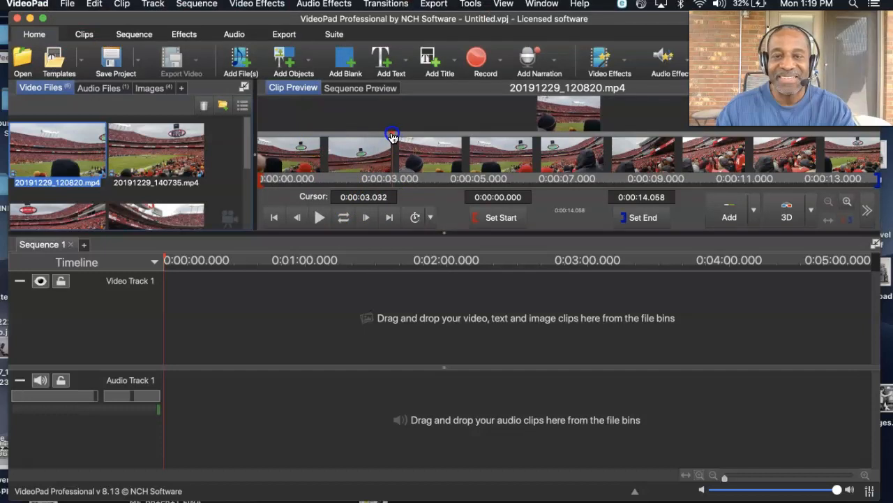
{"action": "left_click", "coordinate": [473, 216]}
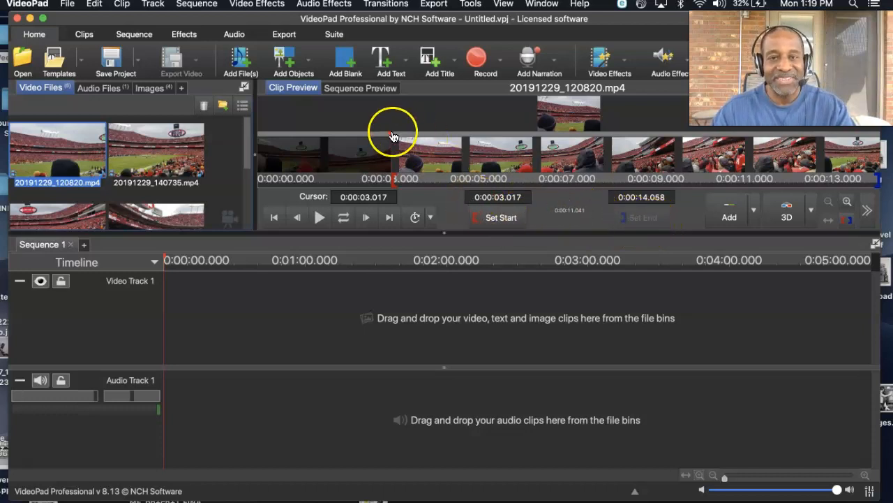
{"action": "left_click_drag", "start_coordinate": [391, 134], "coordinate": [750, 138]}
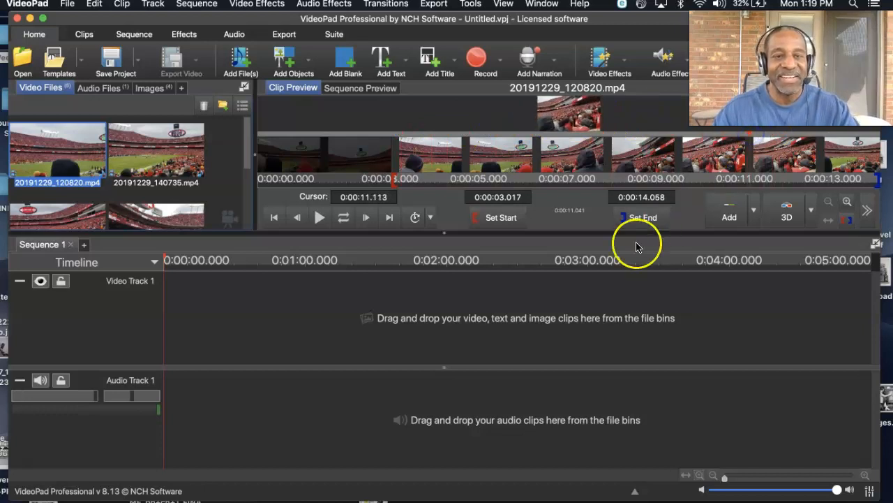
{"action": "left_click", "coordinate": [643, 217]}
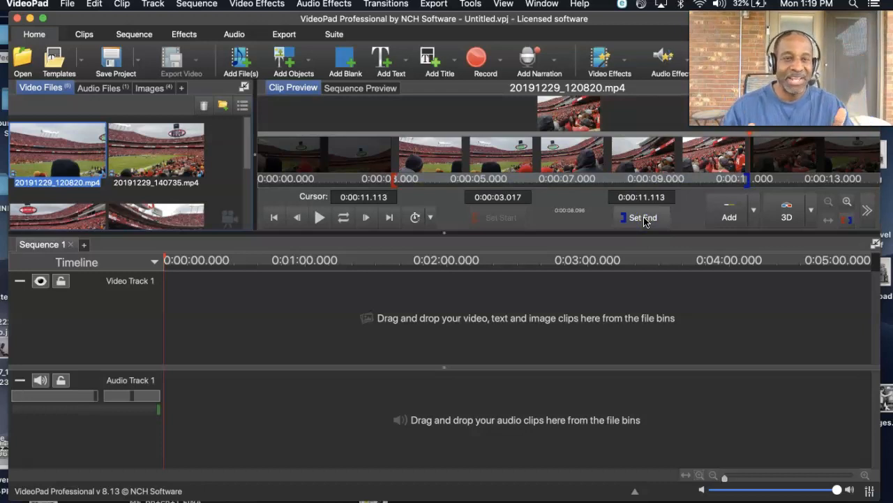
{"action": "left_click", "coordinate": [656, 218]}
{"action": "left_click", "coordinate": [724, 219]}
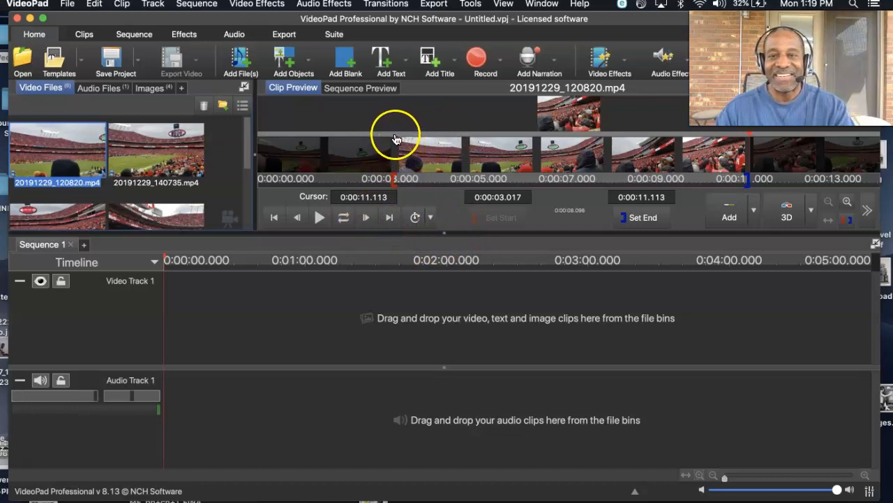
Restore the full length of 20191229_120820.mp4 by setting its start to 0:00:00.000 and its end to 0:00:14.058
{"action": "left_click_drag", "start_coordinate": [748, 141], "coordinate": [235, 157]}
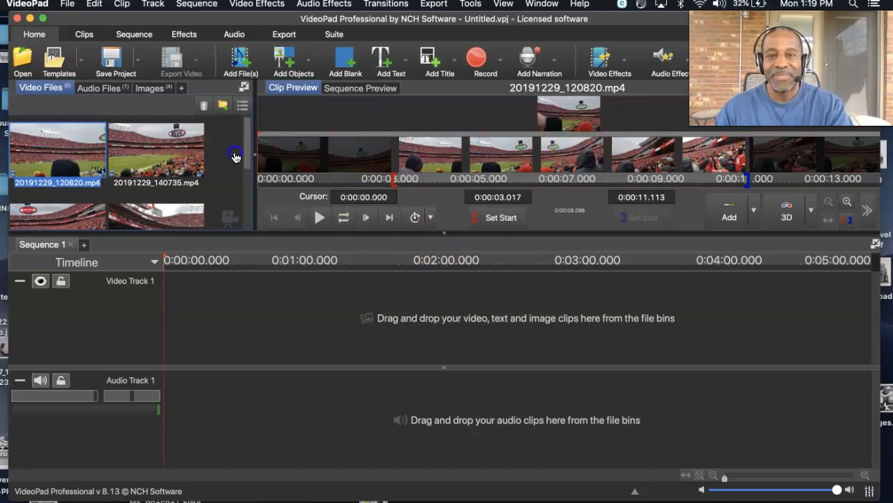
{"action": "left_click", "coordinate": [487, 219]}
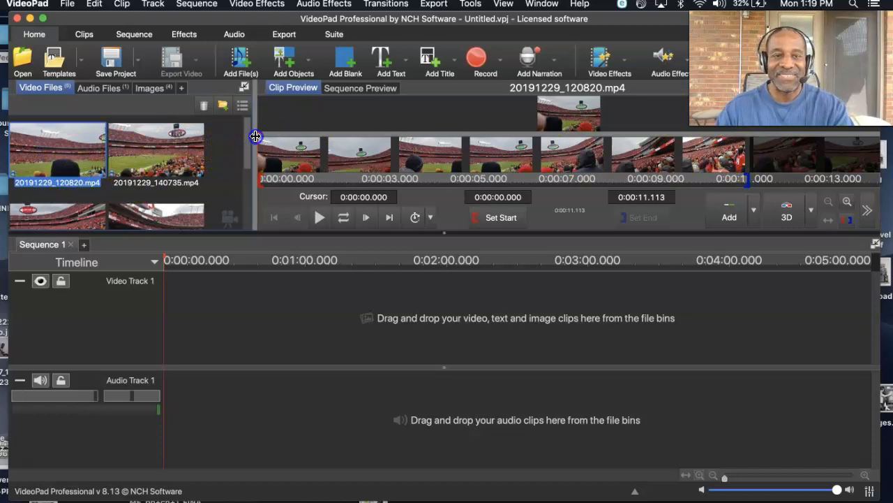
{"action": "left_click", "coordinate": [430, 218]}
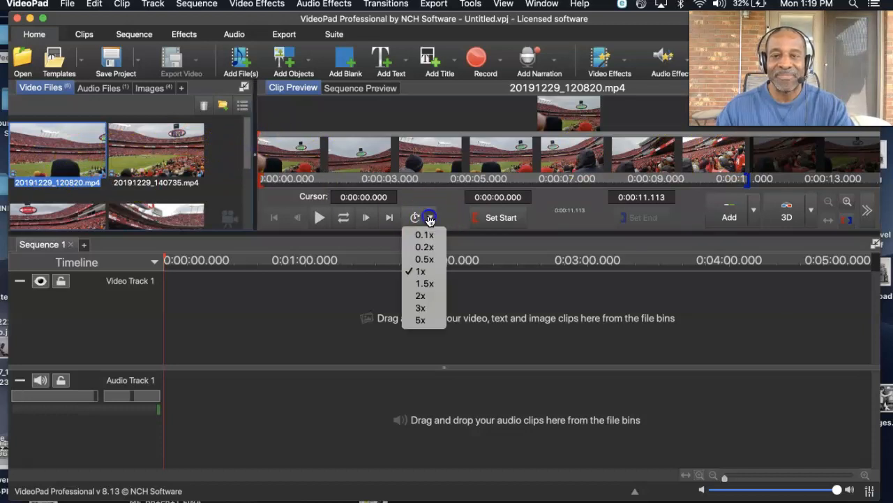
{"action": "left_click", "coordinate": [260, 133]}
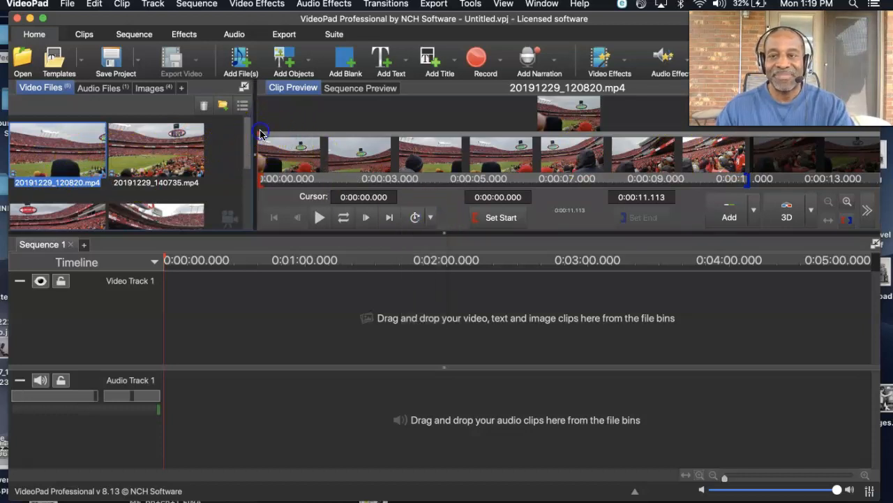
{"action": "key", "text": "space"}
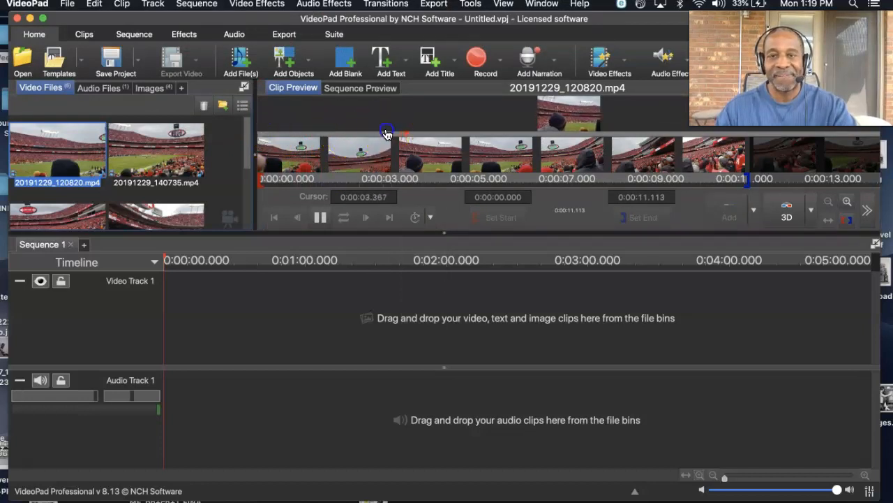
{"action": "key", "text": "space"}
{"action": "left_click_drag", "start_coordinate": [412, 135], "coordinate": [881, 98]}
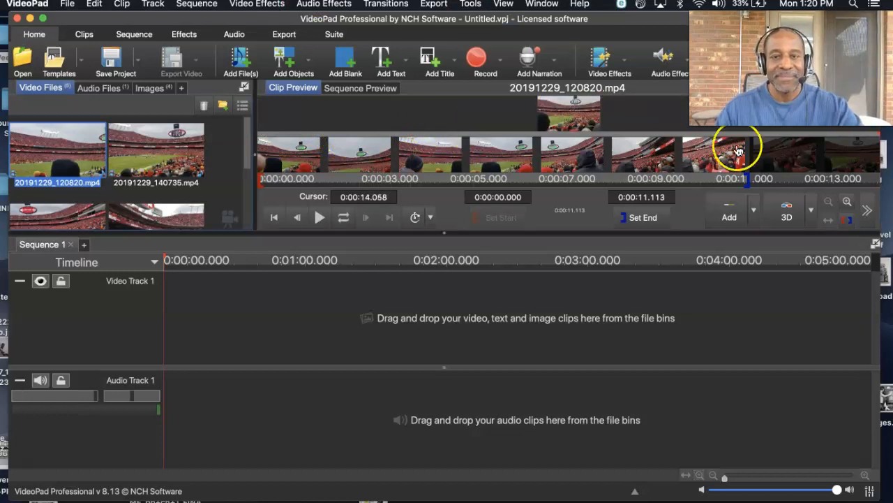
{"action": "left_click", "coordinate": [638, 220]}
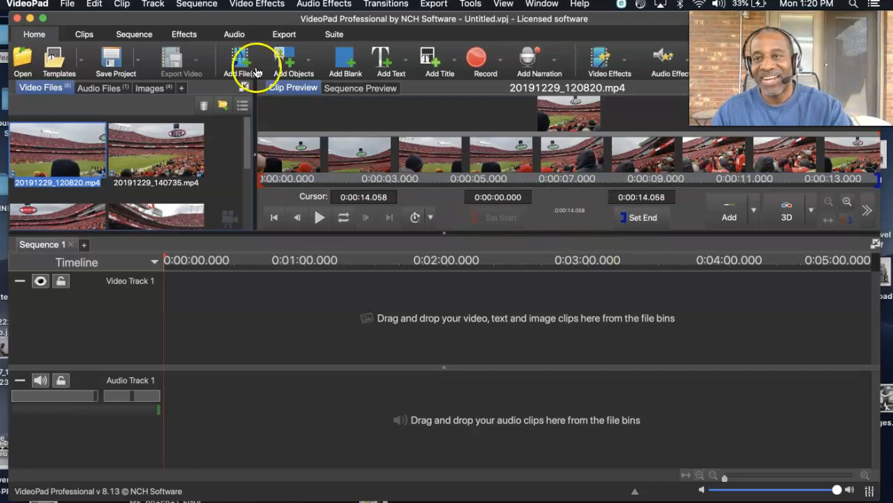
Place 20191229_120820.mp4 at the start of the timeline's Video Track 1 and undo that placement
{"action": "left_click", "coordinate": [95, 5]}
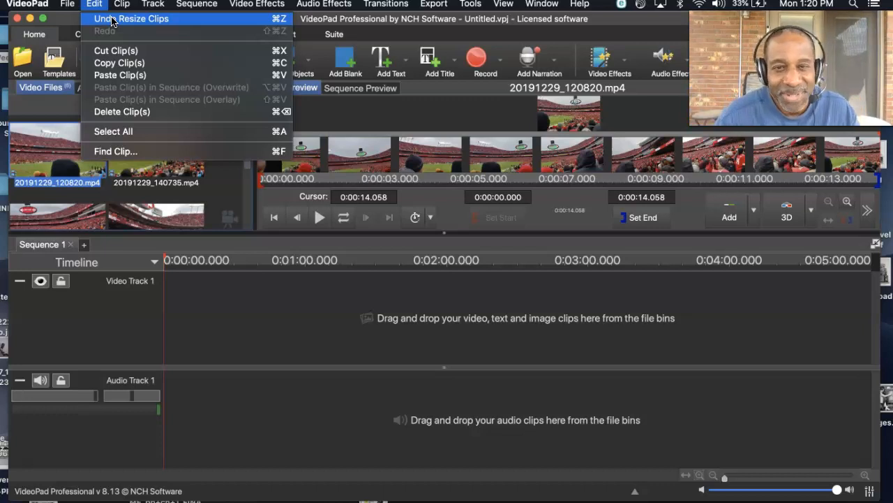
{"action": "left_click", "coordinate": [280, 250]}
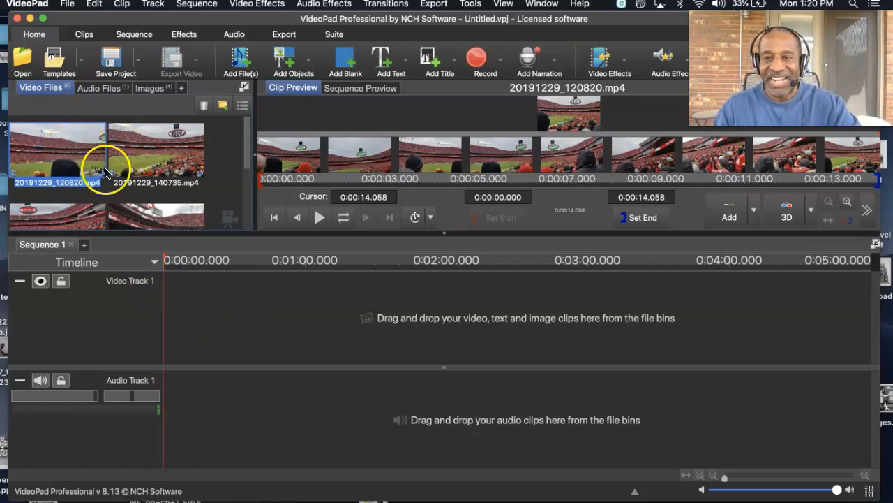
{"action": "left_click_drag", "start_coordinate": [73, 154], "coordinate": [272, 299]}
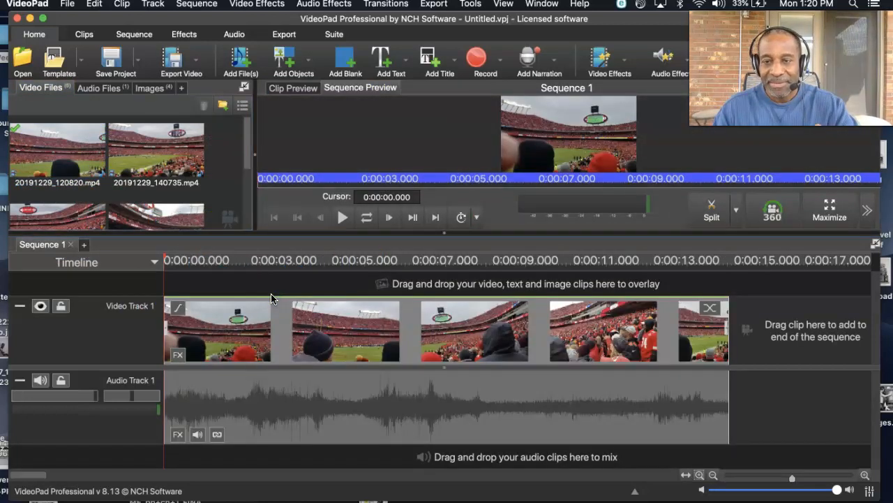
{"action": "left_click", "coordinate": [121, 5]}
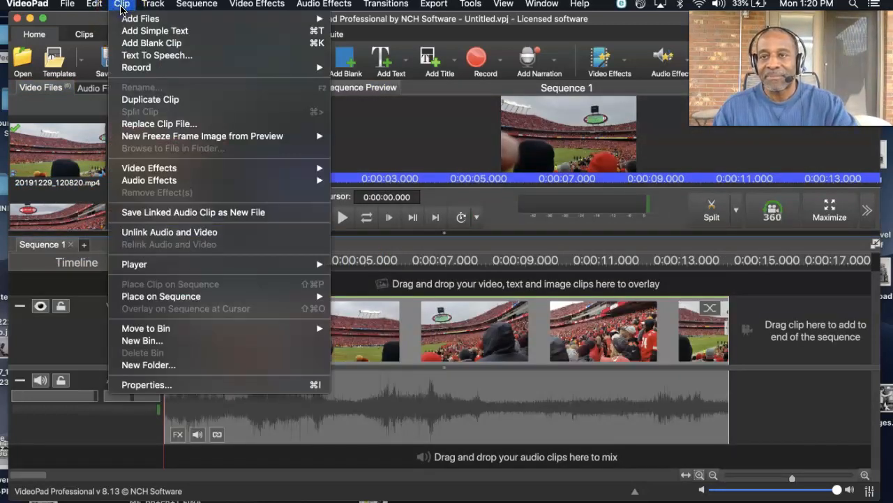
{"action": "left_click", "coordinate": [104, 18]}
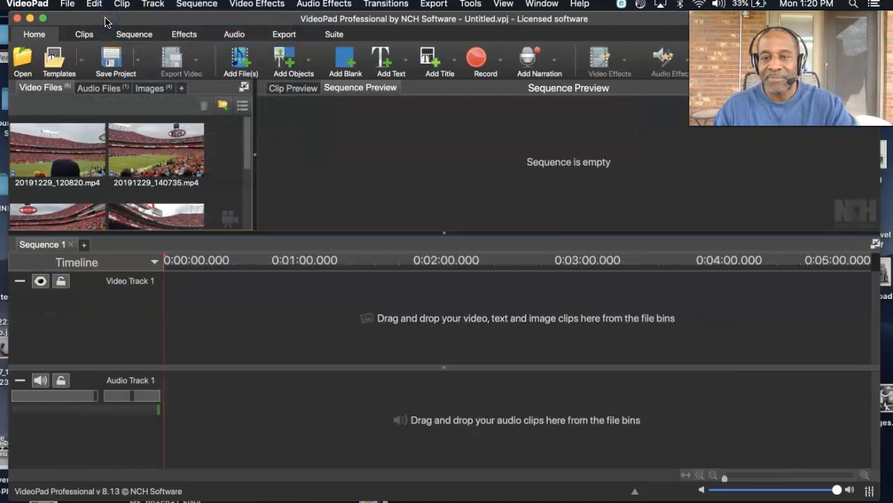
Preview 20191229_120820.mp4 and add the full clip to the start of Sequence 1
{"action": "left_click", "coordinate": [73, 138]}
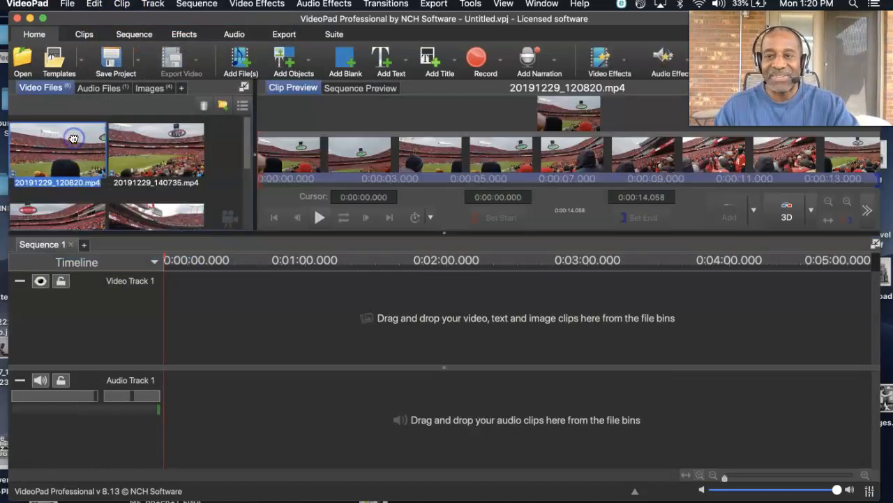
{"action": "left_click", "coordinate": [319, 217]}
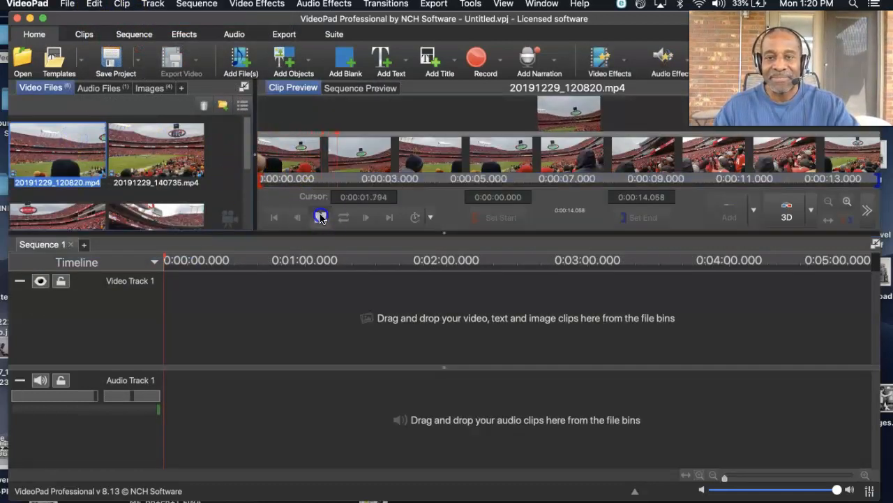
{"action": "left_click", "coordinate": [742, 218]}
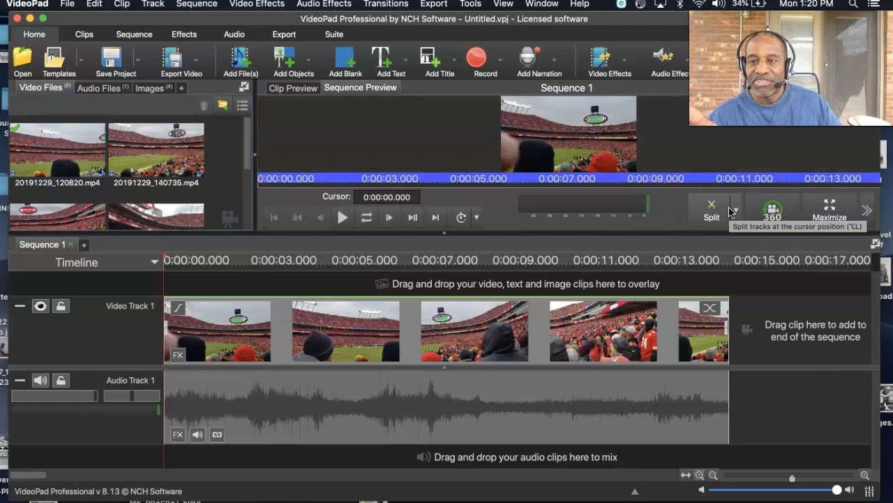
Switch Sequence 1 to the Storyboard view and back to the Timeline view
{"action": "left_click", "coordinate": [153, 263]}
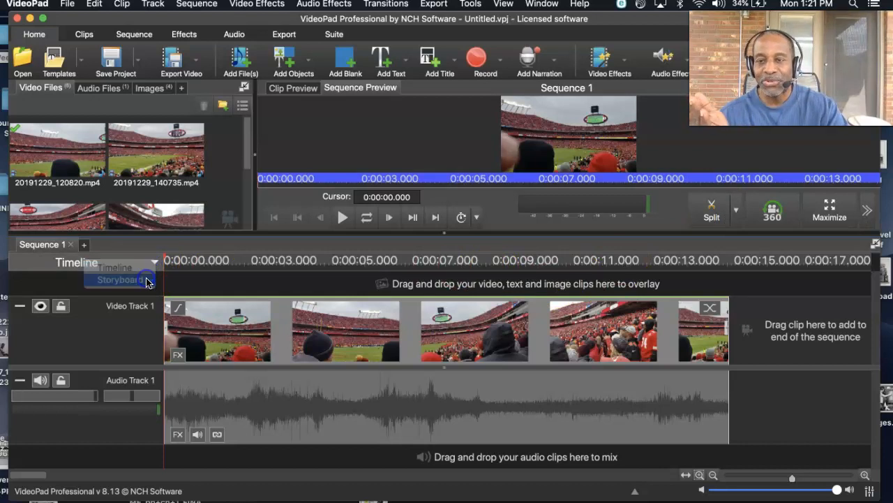
{"action": "left_click", "coordinate": [145, 280]}
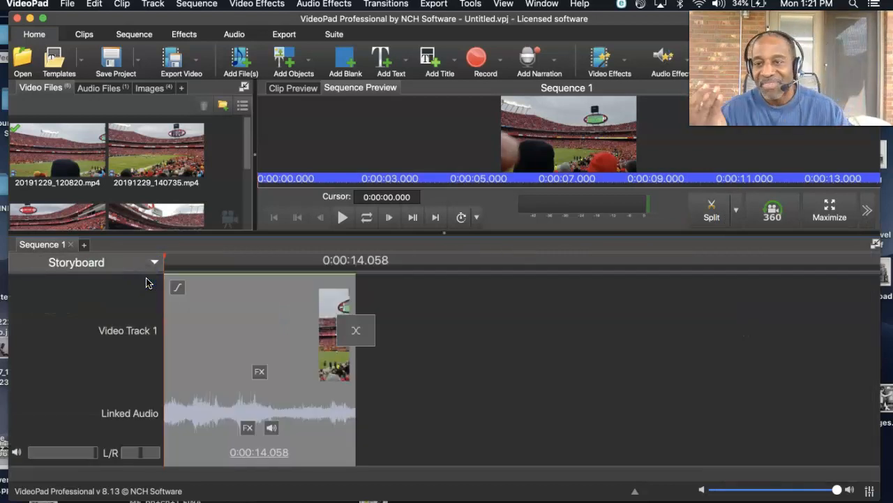
{"action": "left_click", "coordinate": [73, 261]}
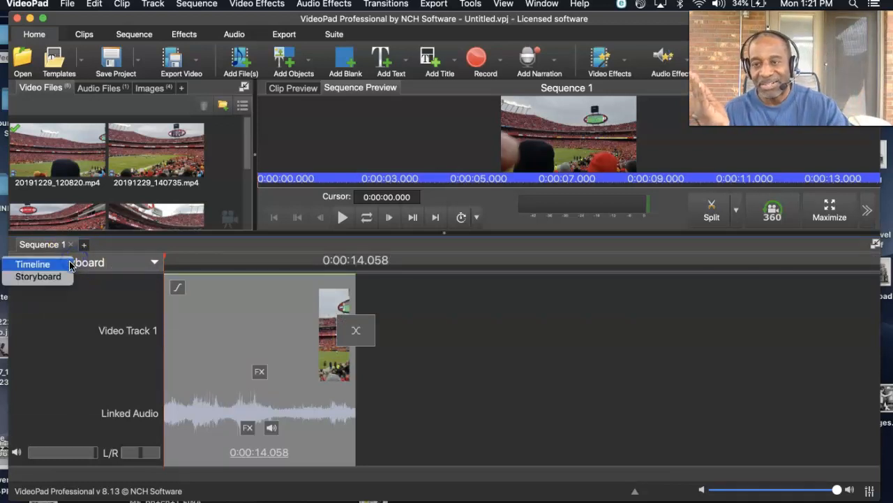
{"action": "left_click", "coordinate": [62, 268]}
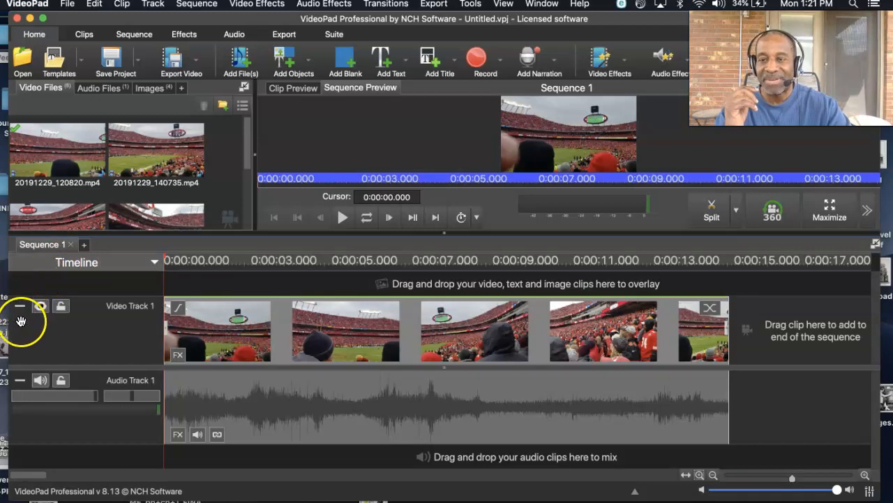
Collapse Video Track 1 and Audio Track 1, and expand both tracks again
{"action": "left_click", "coordinate": [20, 307]}
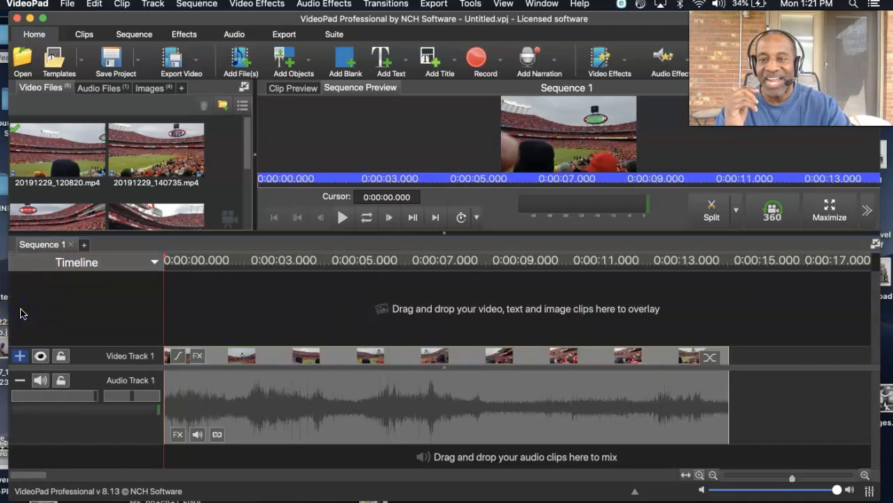
{"action": "left_click", "coordinate": [21, 381]}
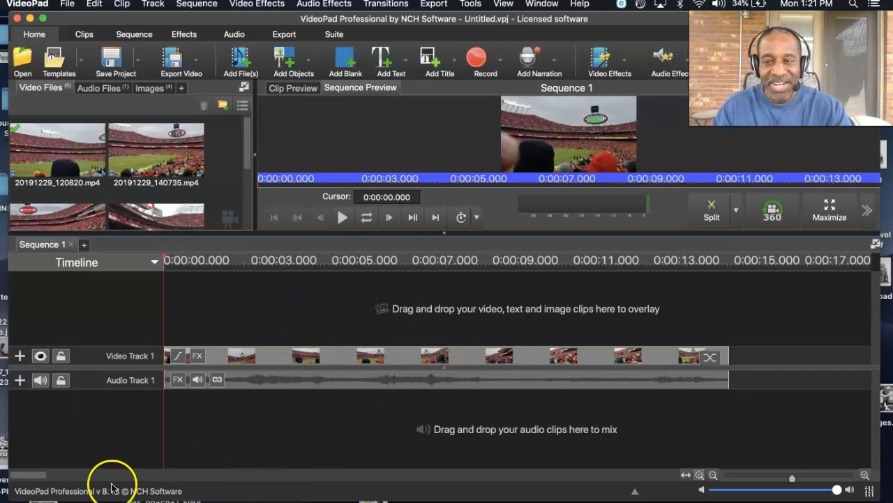
{"action": "left_click", "coordinate": [17, 384]}
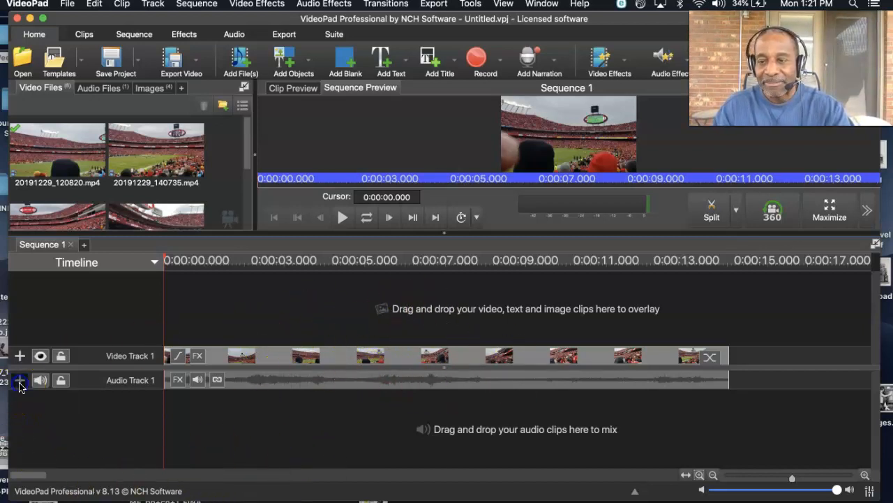
{"action": "left_click", "coordinate": [19, 357]}
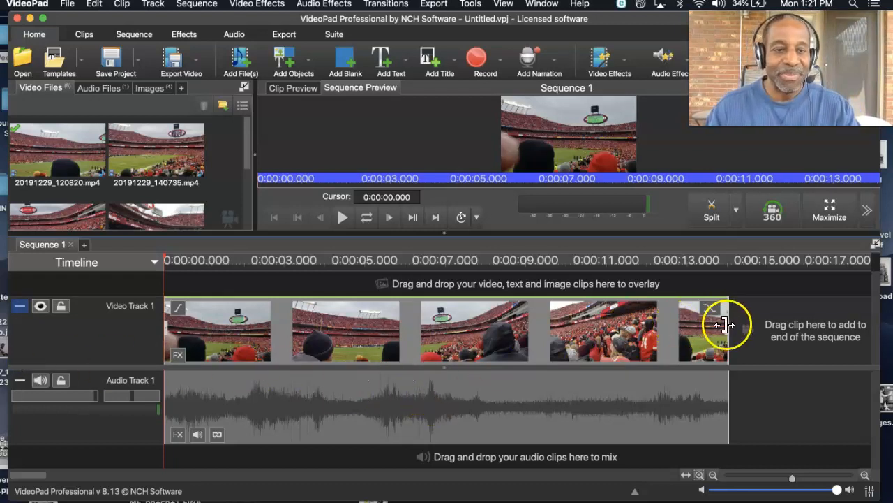
Shorten the end of the clip on Video Track 1 to about 12 seconds and extend it back to full length
{"action": "left_click_drag", "start_coordinate": [724, 325], "coordinate": [637, 331]}
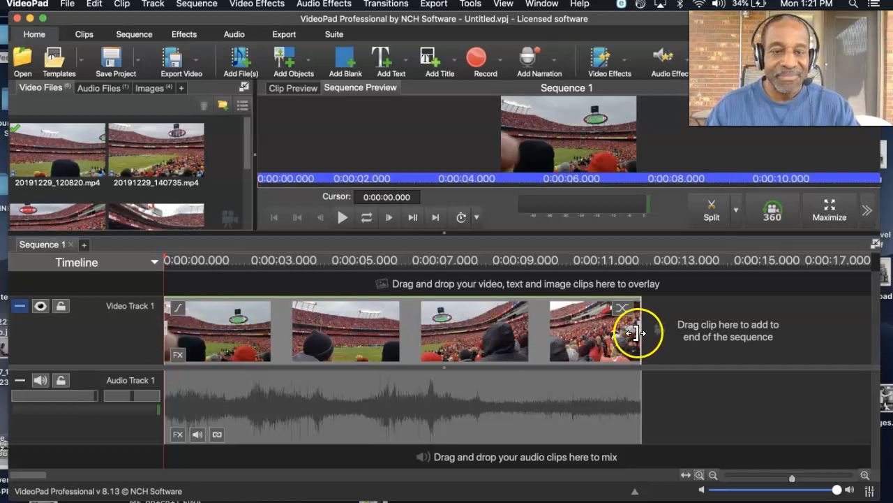
{"action": "left_click_drag", "start_coordinate": [637, 332], "coordinate": [777, 330]}
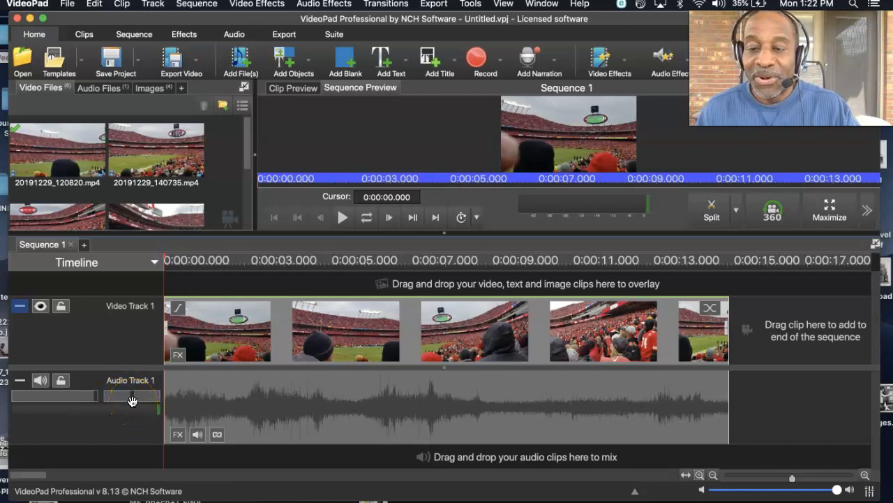
Try Audio Track 1's pan control with the pan kept at Center, lower the track's volume and restore it to maximum
{"action": "mouse_move", "coordinate": [133, 400]}
{"action": "left_mouse_down"}
{"action": "mouse_move", "coordinate": [146, 395]}
{"action": "mouse_move", "coordinate": [117, 398]}
{"action": "mouse_move", "coordinate": [134, 399]}
{"action": "left_mouse_up"}
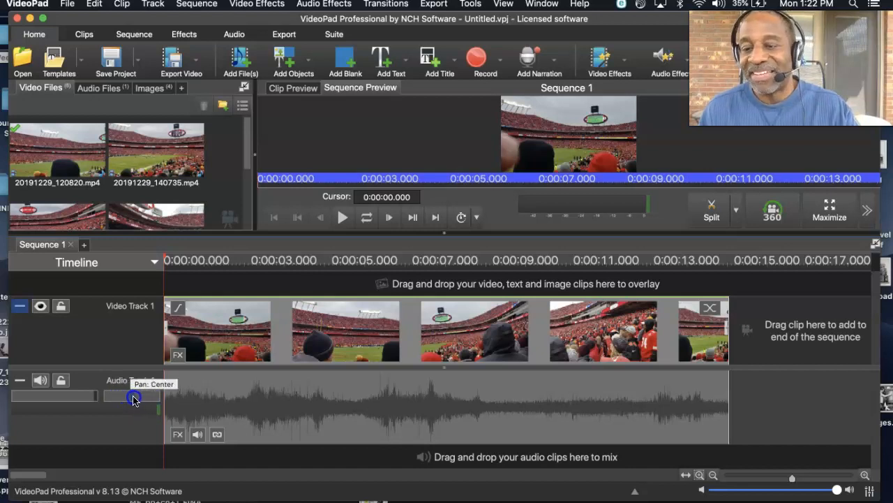
{"action": "left_click", "coordinate": [99, 402]}
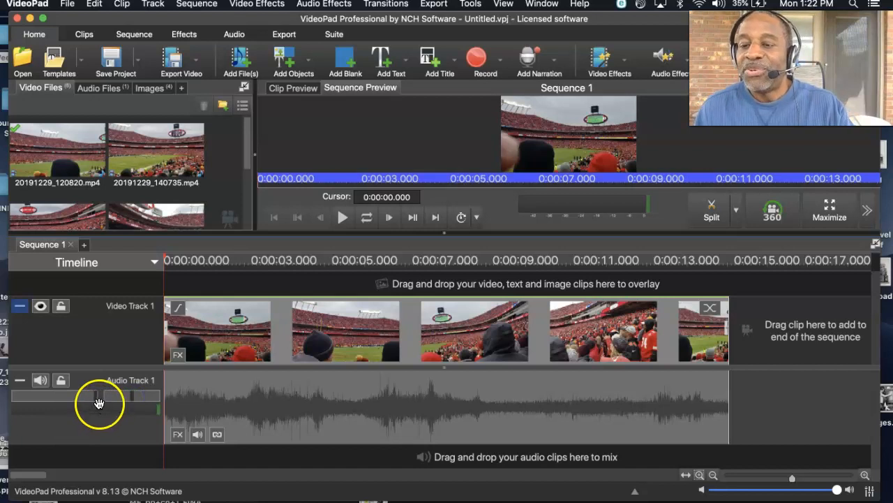
{"action": "left_click_drag", "start_coordinate": [98, 399], "coordinate": [26, 398]}
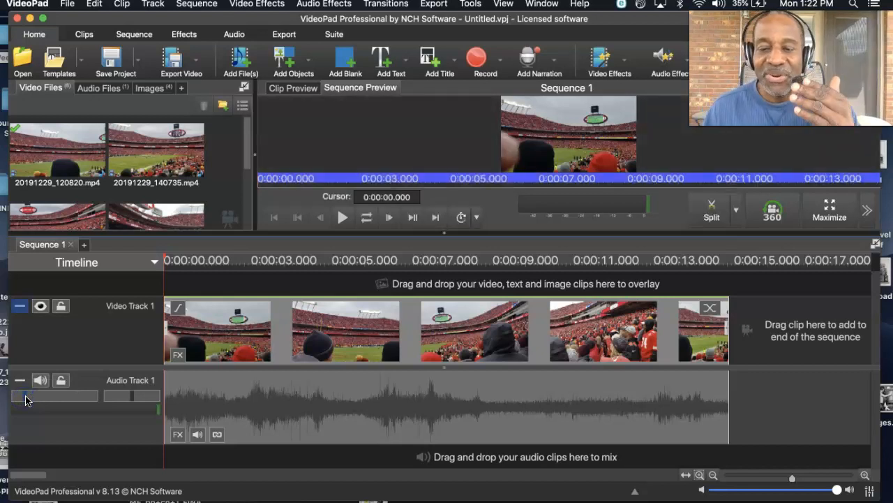
{"action": "left_click_drag", "start_coordinate": [26, 399], "coordinate": [105, 397]}
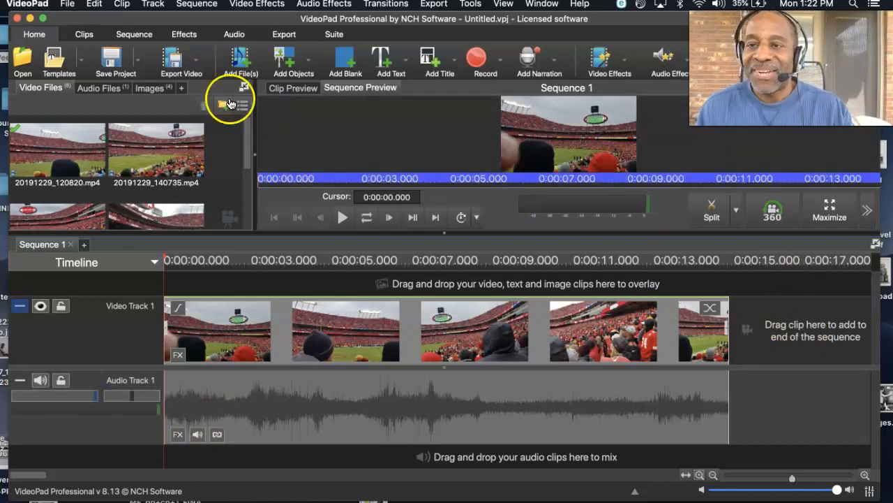
Show the imported images and examine the start of the sequence at maximum timeline zoom before fitting the whole sequence in view
{"action": "left_click", "coordinate": [151, 88]}
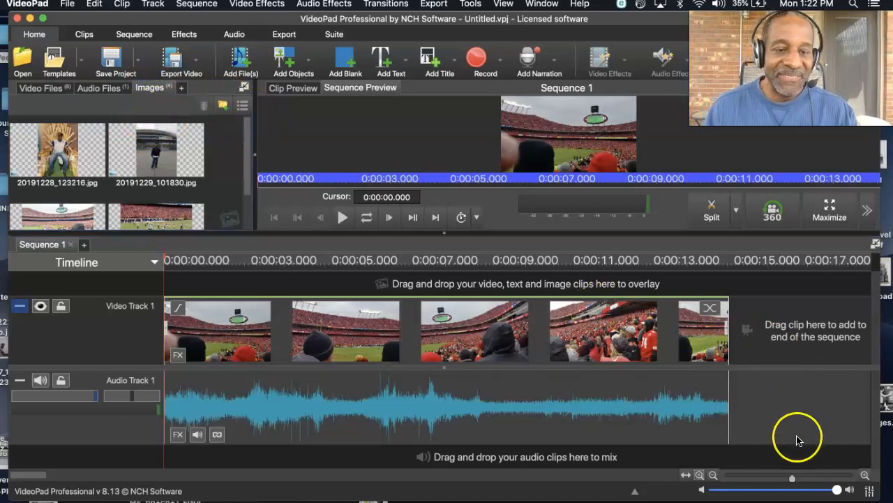
{"action": "left_click", "coordinate": [699, 476]}
{"action": "left_click", "coordinate": [712, 475]}
{"action": "left_click", "coordinate": [712, 475]}
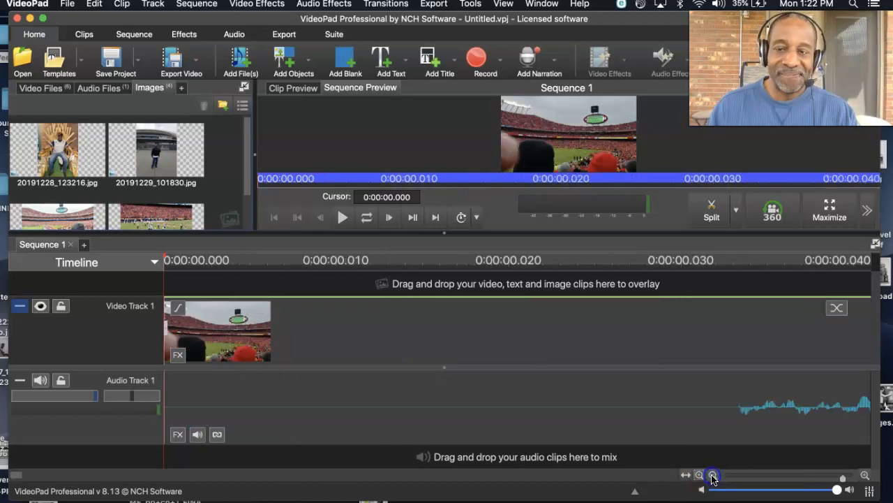
{"action": "left_click", "coordinate": [712, 475]}
{"action": "left_click", "coordinate": [713, 475]}
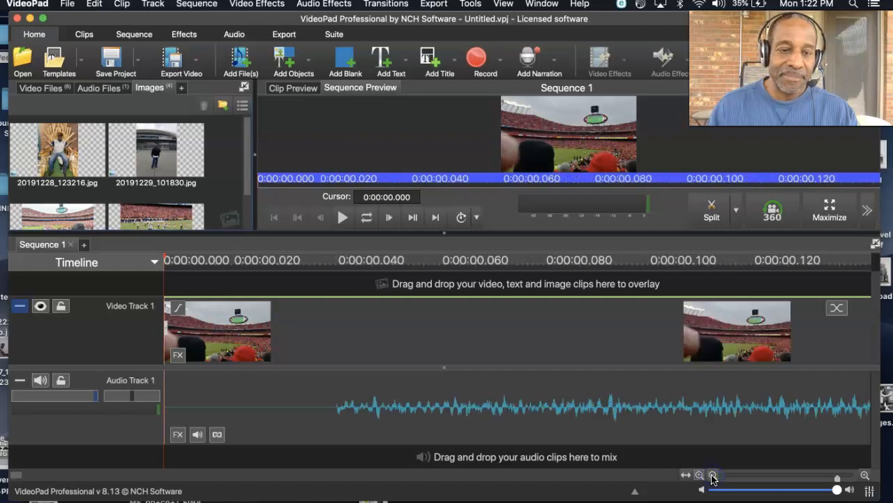
{"action": "left_click", "coordinate": [698, 475]}
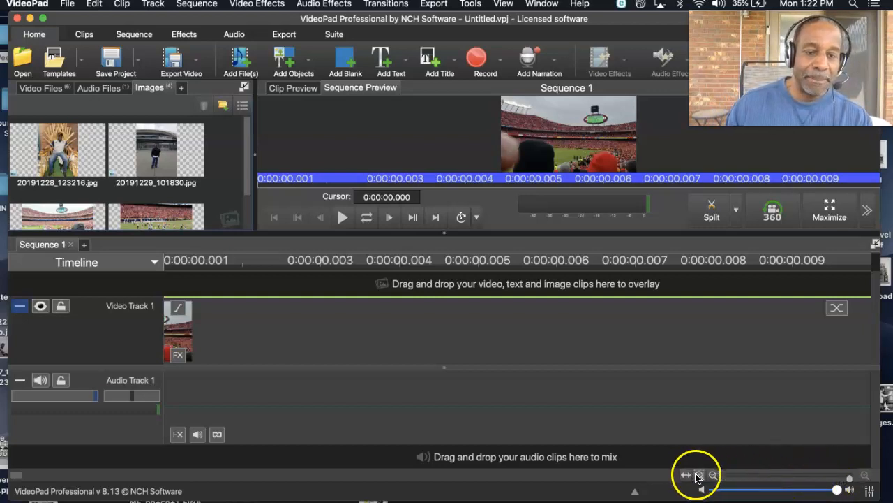
{"action": "left_click", "coordinate": [685, 476]}
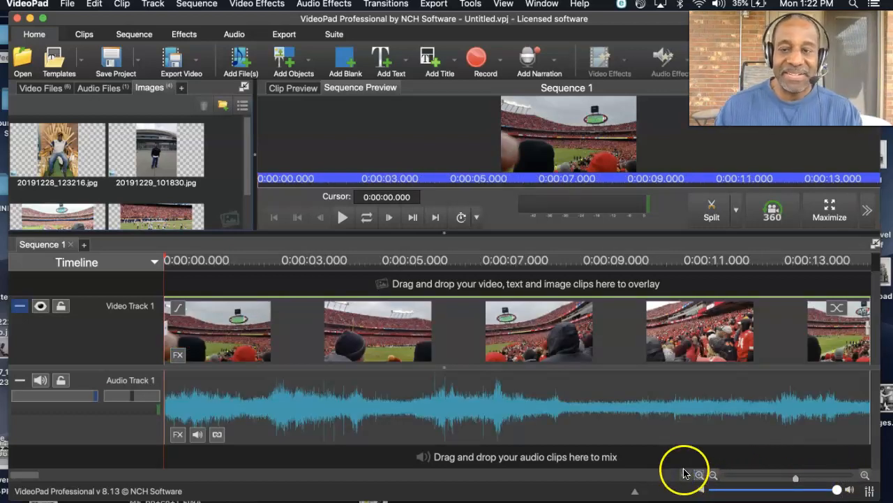
Compare the timeline zoomed out, at maximum zoom and in gradual zoom-out stages, finishing with the whole sequence fitted in view
{"action": "left_click", "coordinate": [713, 475]}
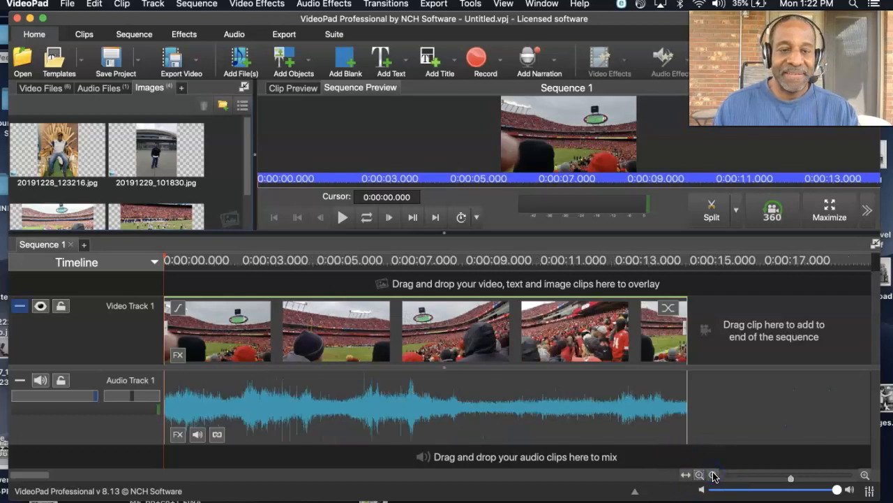
{"action": "left_click", "coordinate": [713, 475]}
{"action": "left_click", "coordinate": [686, 476]}
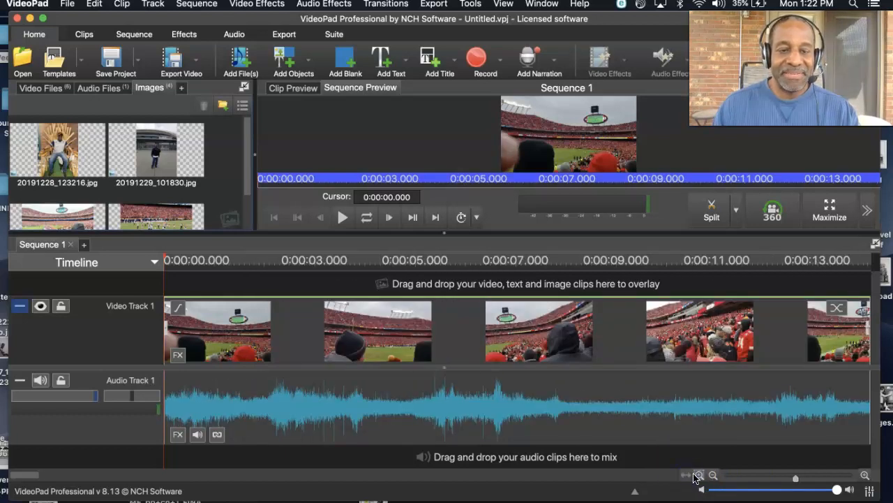
{"action": "left_click", "coordinate": [701, 475]}
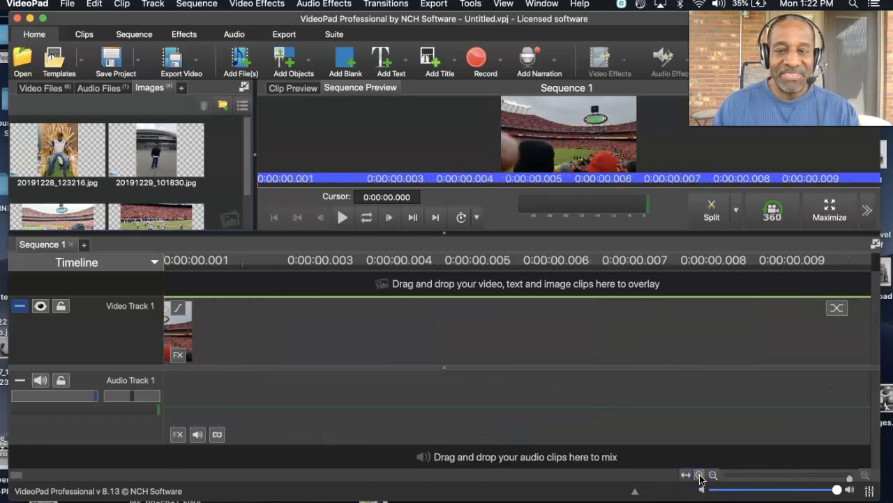
{"action": "left_click", "coordinate": [713, 476]}
{"action": "left_click", "coordinate": [713, 475]}
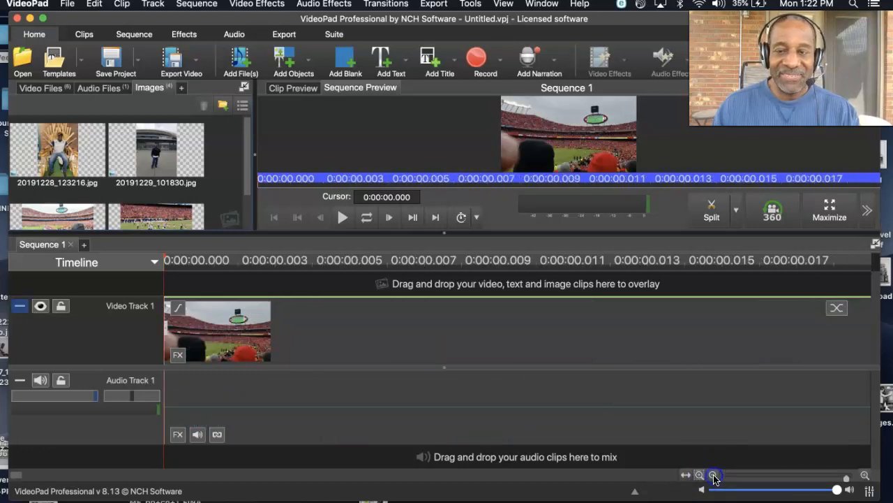
{"action": "left_click", "coordinate": [714, 475]}
{"action": "left_click", "coordinate": [713, 476]}
{"action": "left_click", "coordinate": [686, 475]}
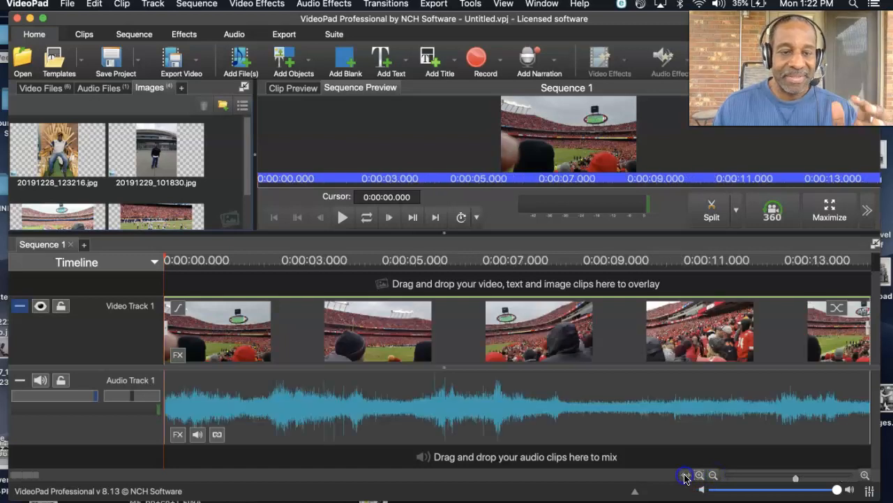
Place the image 20191229_101830.jpg directly after the clip on Video Track 1 and extend its duration to about 6 seconds
{"action": "left_click_drag", "start_coordinate": [796, 478], "coordinate": [773, 479]}
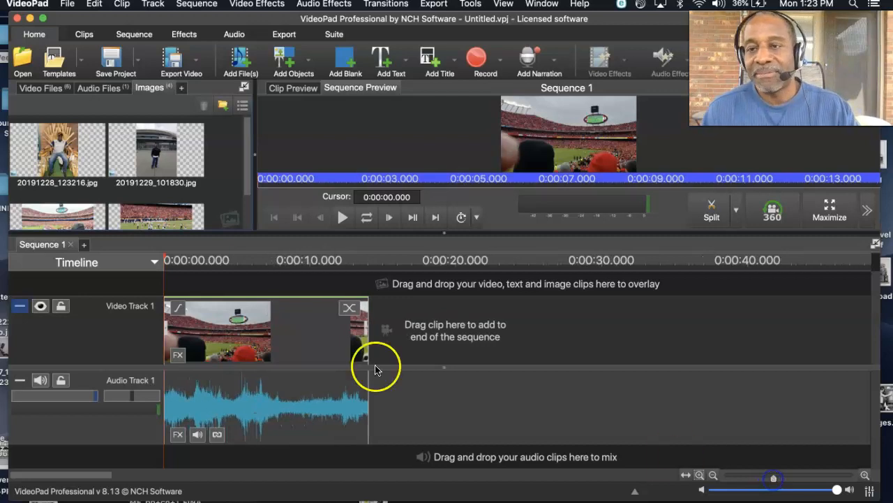
{"action": "left_click", "coordinate": [154, 149]}
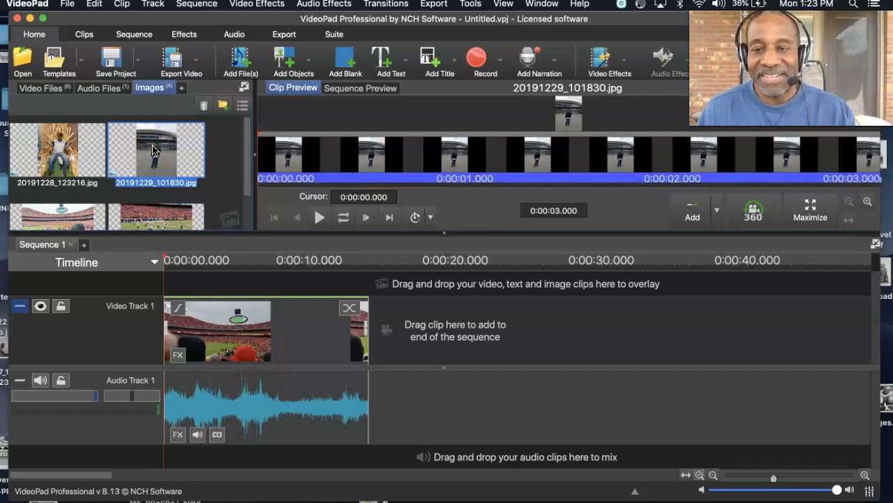
{"action": "left_click_drag", "start_coordinate": [154, 149], "coordinate": [383, 337]}
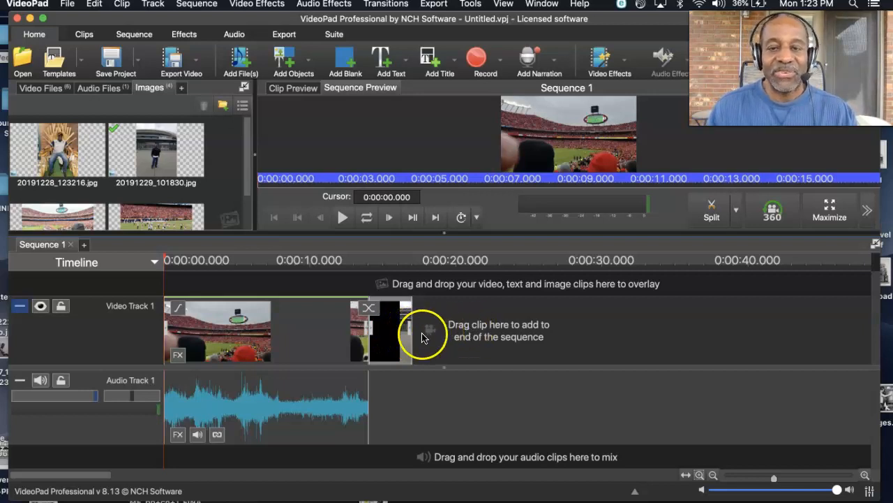
{"action": "left_click", "coordinate": [395, 347]}
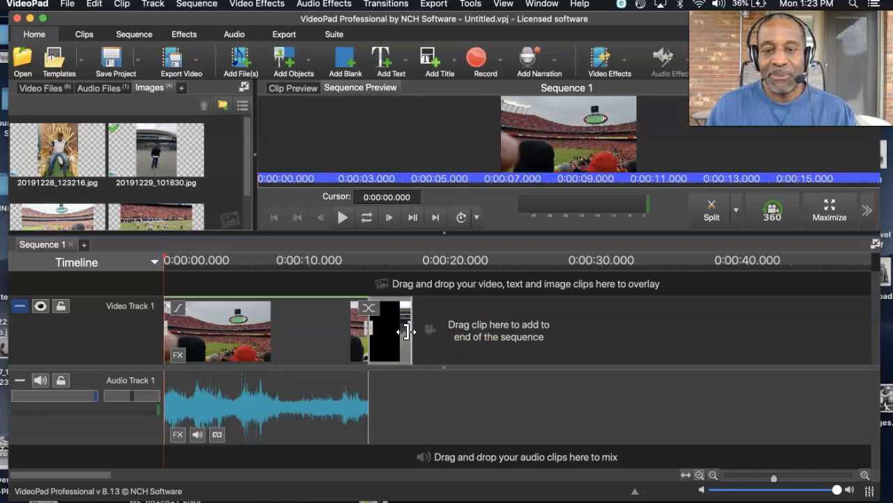
{"action": "left_click_drag", "start_coordinate": [408, 332], "coordinate": [455, 330]}
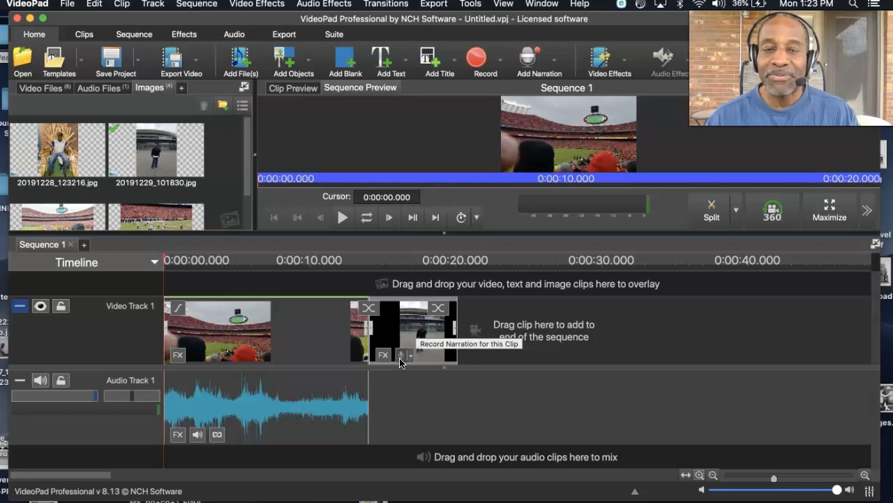
Open the narration recorder, examine its devices, recording options and file settings, and close it without recording
{"action": "left_click", "coordinate": [553, 62]}
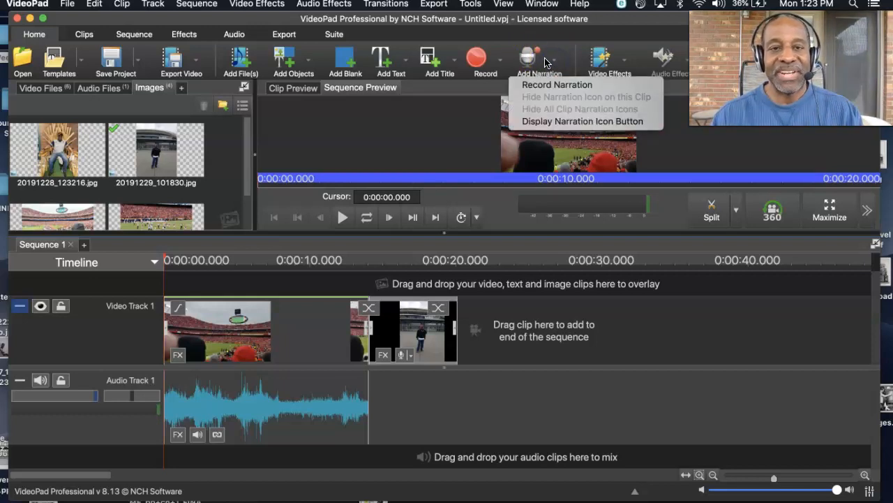
{"action": "left_click", "coordinate": [541, 86]}
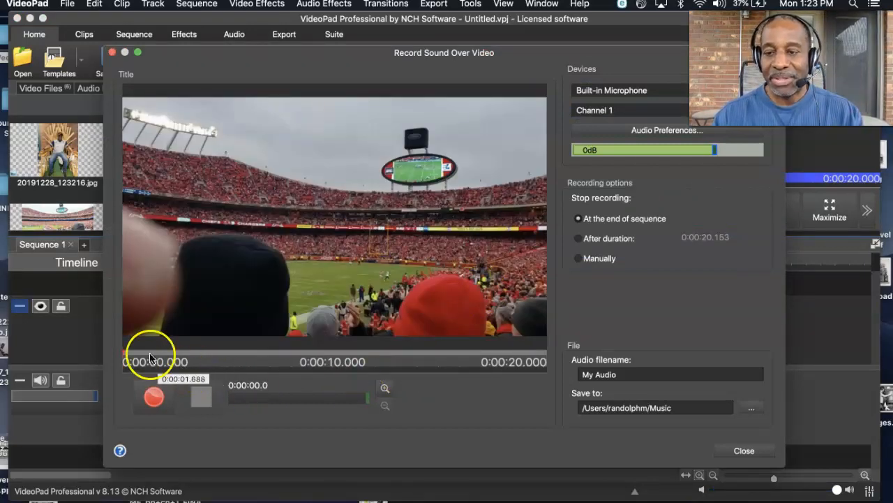
{"action": "left_click", "coordinate": [112, 53]}
Move the timeline cursor to 0:00:14.091, at the start of the 20191229_101830.jpg image
{"action": "left_click", "coordinate": [401, 298]}
{"action": "left_click_drag", "start_coordinate": [402, 258], "coordinate": [370, 262]}
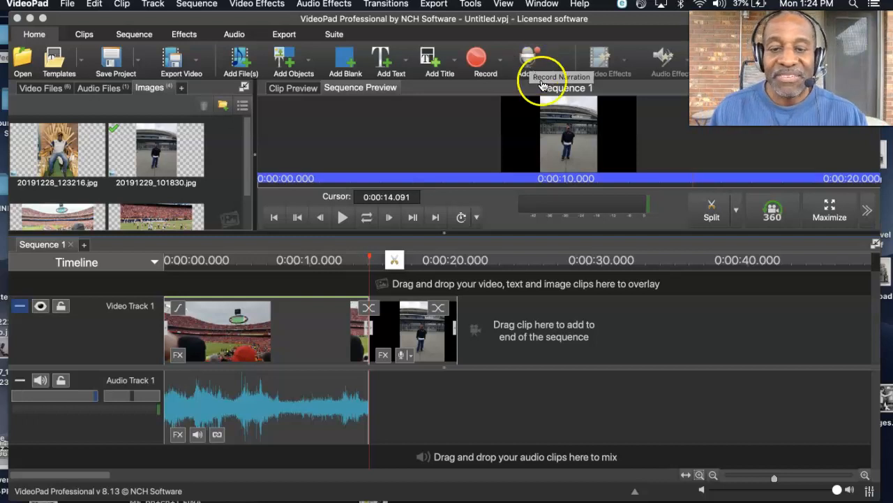
Record a narration of about 15.5 seconds over the 20191229_101830.jpg image and turn Audio Track 1's volume down to near its minimum
{"action": "left_click", "coordinate": [401, 354]}
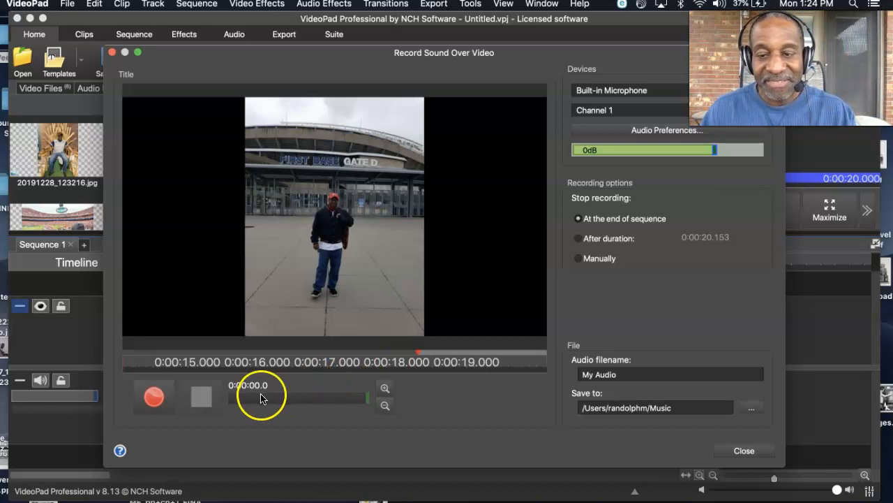
{"action": "left_click", "coordinate": [151, 405]}
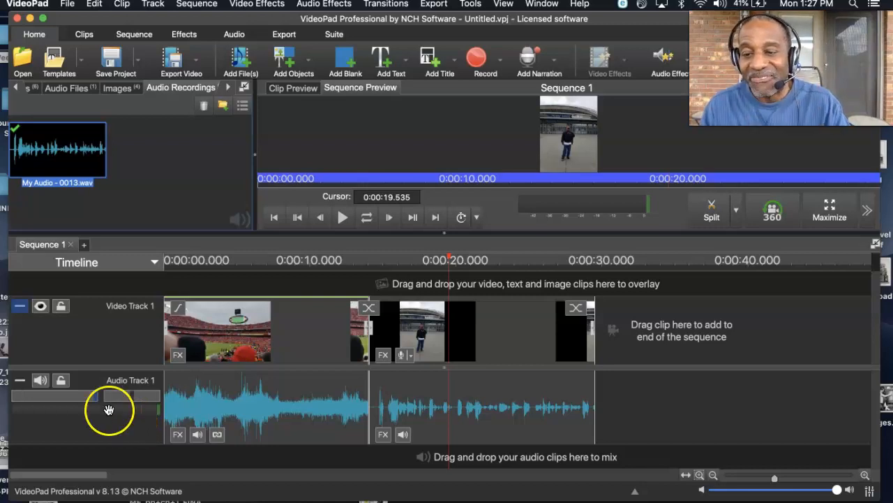
{"action": "left_click_drag", "start_coordinate": [97, 398], "coordinate": [23, 398]}
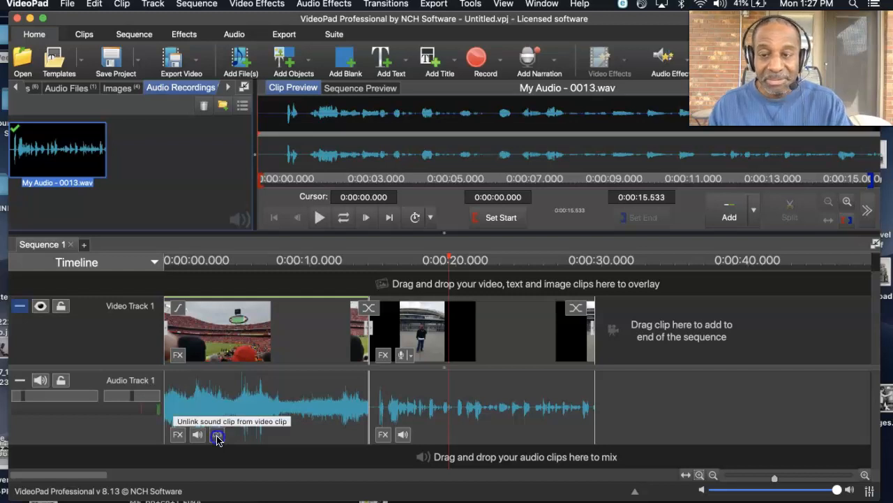
Unlink the first stadium clip's sound from its video and record a narration of about 9.6 seconds over that clip
{"action": "left_click", "coordinate": [217, 436]}
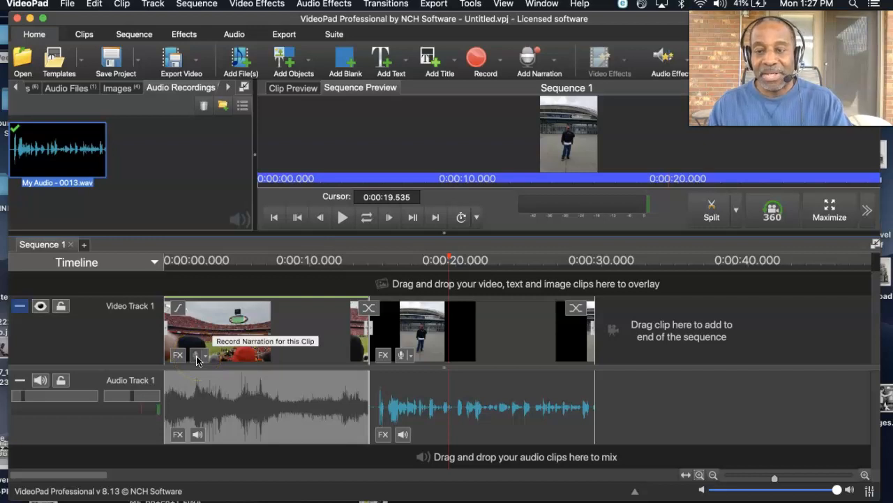
{"action": "left_click", "coordinate": [197, 357]}
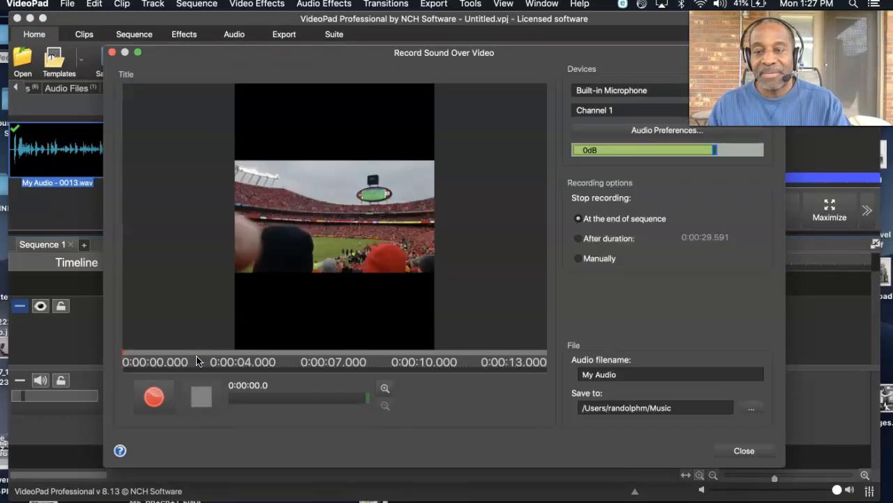
{"action": "left_click", "coordinate": [153, 397]}
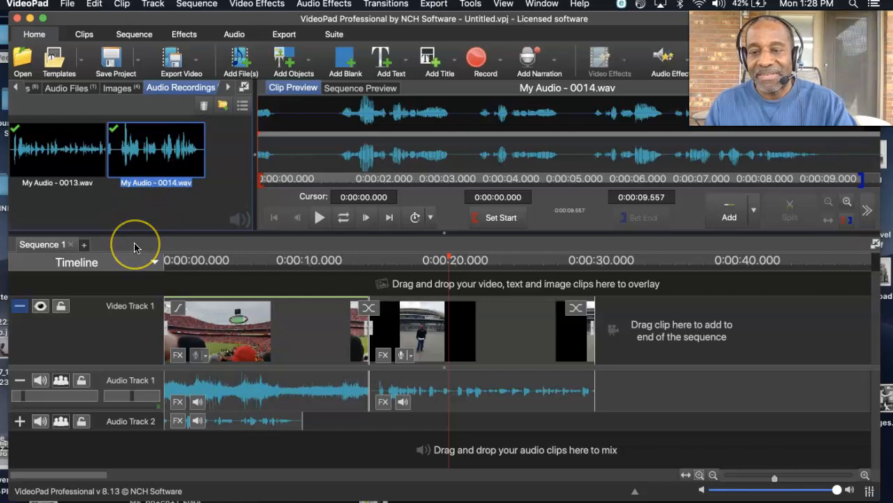
Play the sequence from its beginning into the image section to check both narrations against the track volume
{"action": "key", "text": "space"}
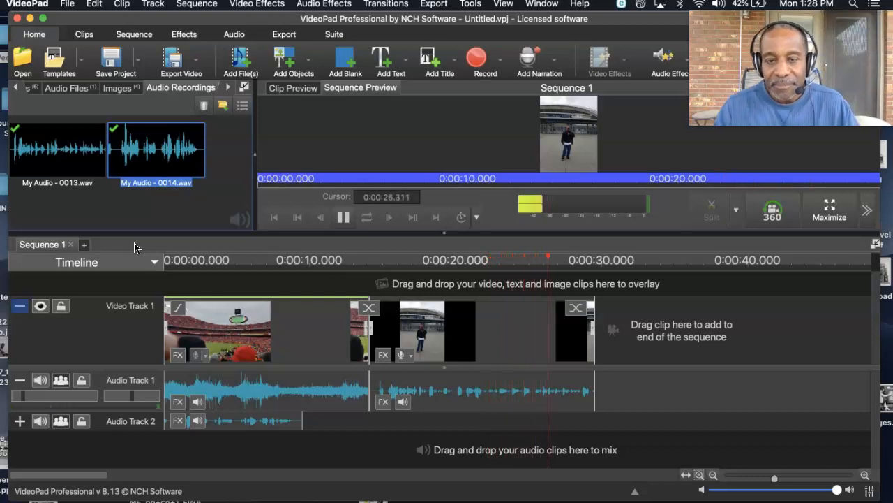
{"action": "key", "text": "space"}
{"action": "left_click", "coordinate": [167, 265]}
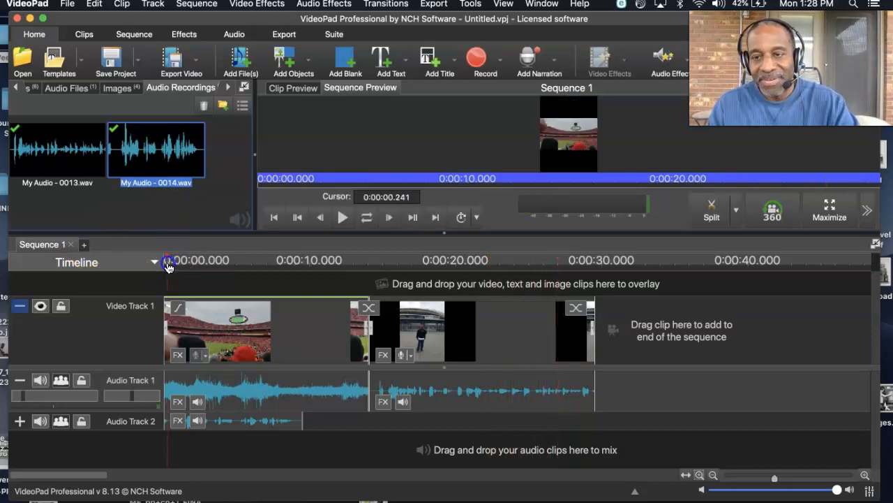
{"action": "key", "text": "space"}
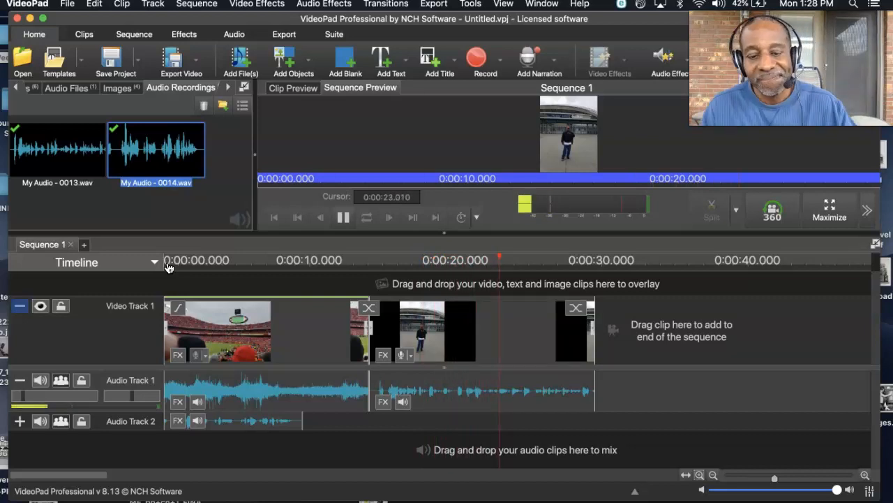
{"action": "key", "text": "space"}
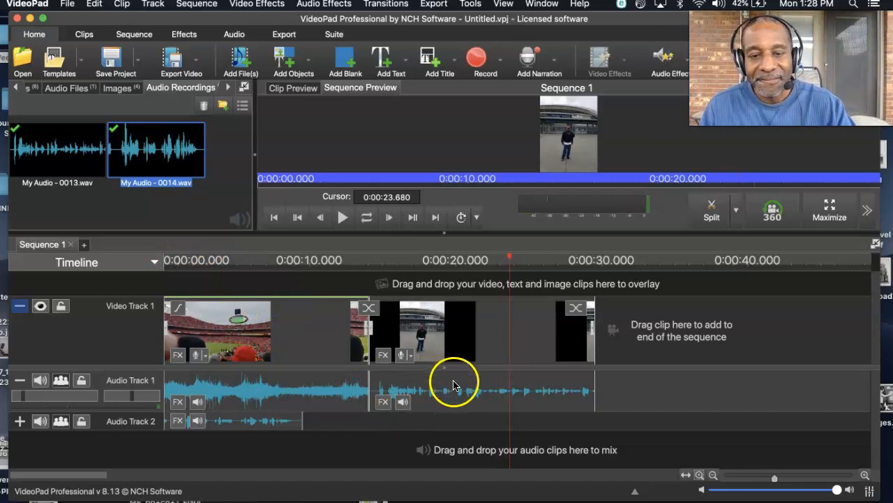
Move the image's narration from Audio Track 1 down to Audio Track 2 and play it through to the end of the sequence
{"action": "left_click_drag", "start_coordinate": [454, 389], "coordinate": [455, 420]}
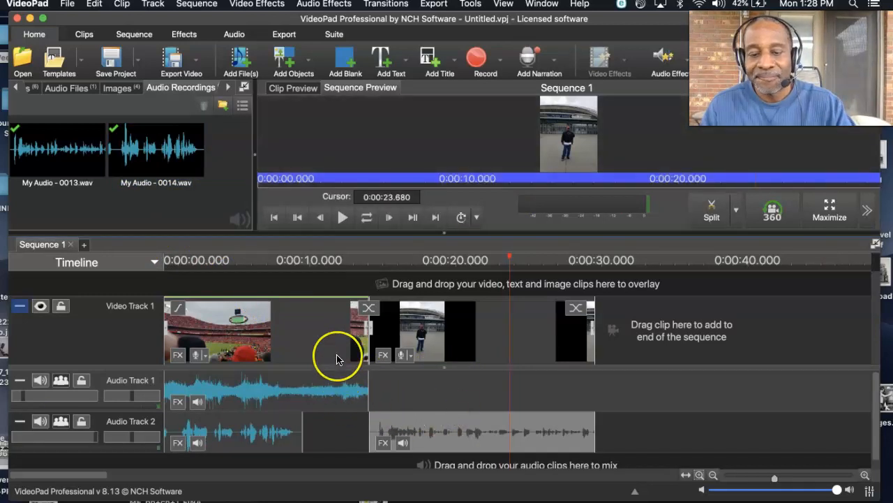
{"action": "key", "text": "space"}
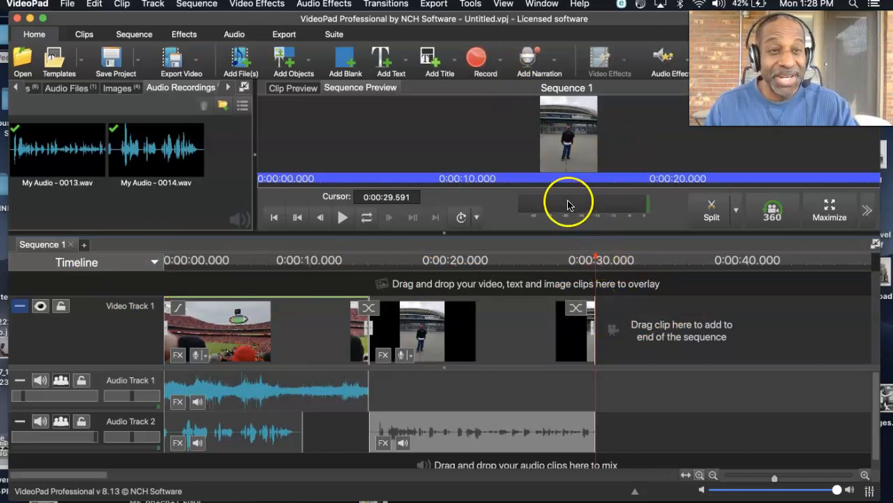
Record a webcam video of about 16 seconds with the FaceTime HD Camera and Built-in Microphone, and close the capture window
{"action": "left_click", "coordinate": [479, 67]}
{"action": "left_click", "coordinate": [479, 67]}
{"action": "left_click", "coordinate": [479, 67]}
{"action": "left_click", "coordinate": [487, 85]}
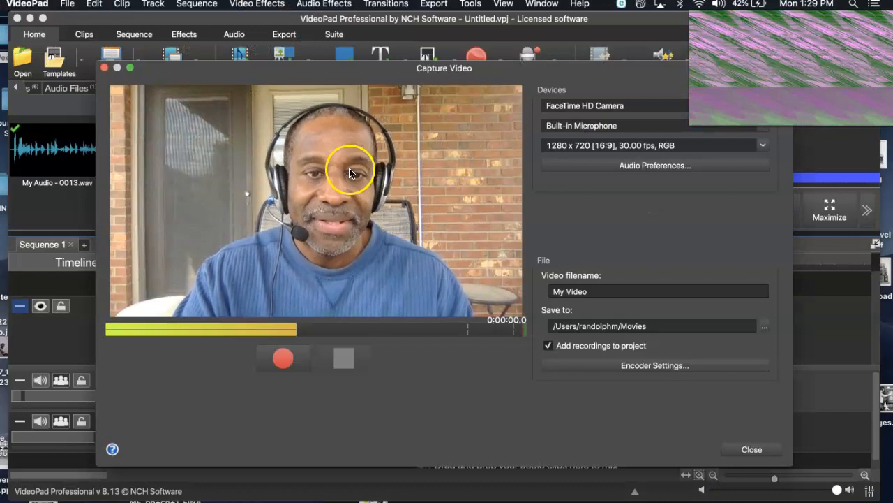
{"action": "left_click", "coordinate": [284, 358]}
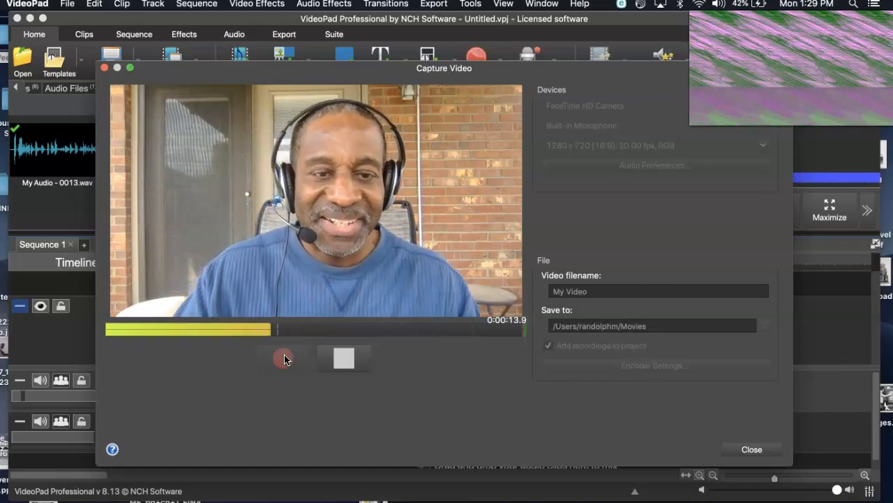
{"action": "left_click", "coordinate": [344, 359]}
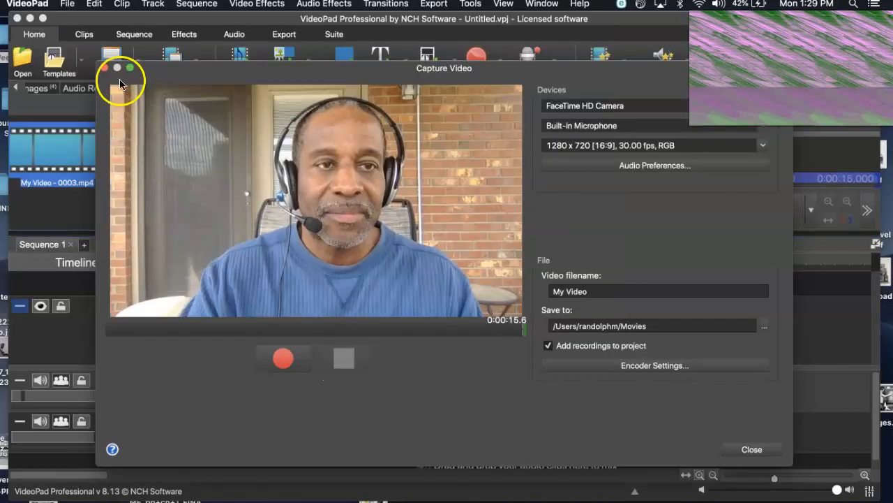
{"action": "left_click", "coordinate": [104, 68]}
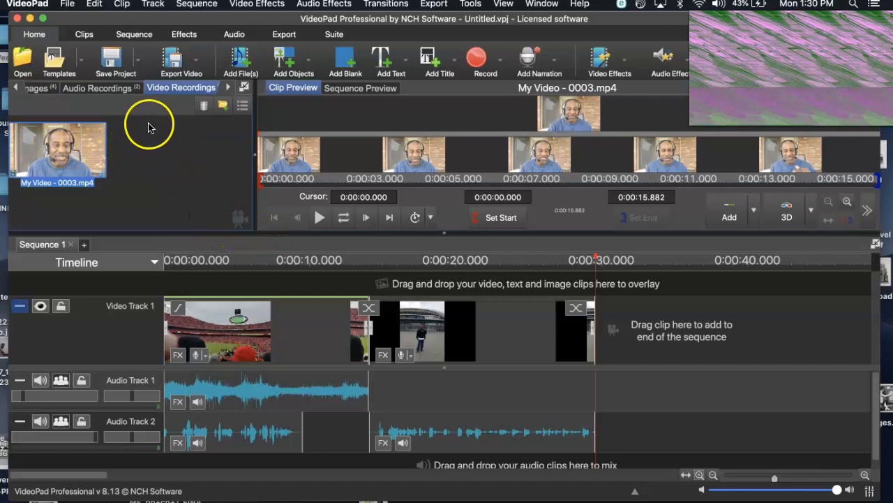
Place the recorded My Video - 0003.mp4 at the end of Video Track 1, directly after the image
{"action": "left_click", "coordinate": [103, 89]}
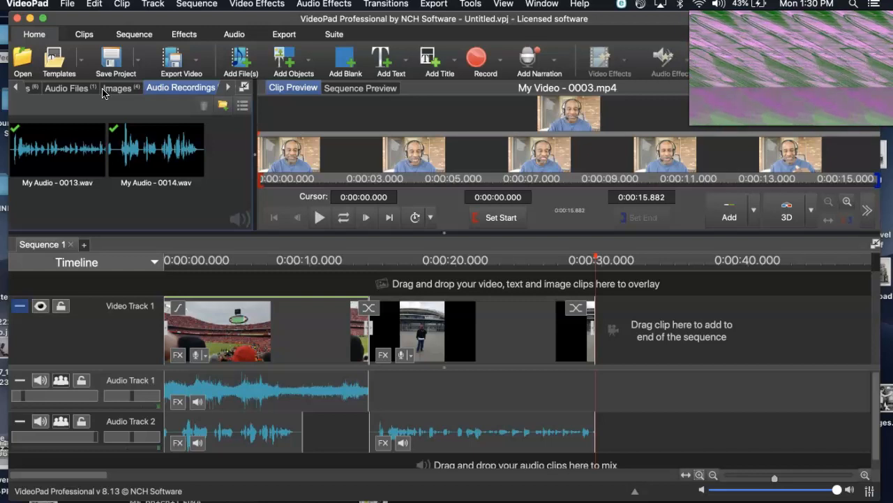
{"action": "left_click", "coordinate": [228, 87]}
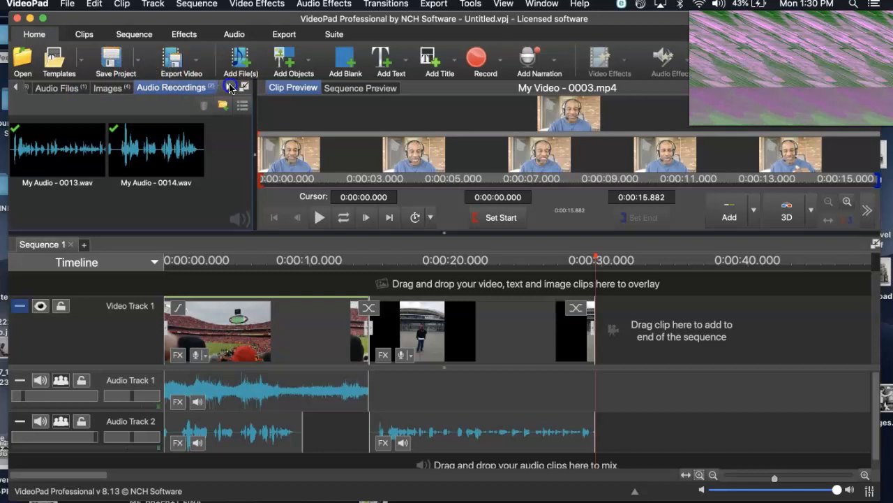
{"action": "left_click", "coordinate": [185, 88]}
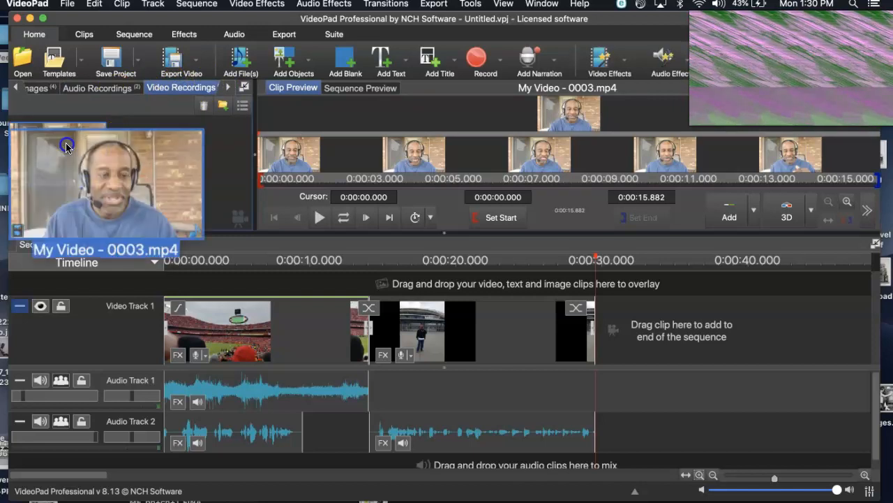
{"action": "left_click_drag", "start_coordinate": [75, 153], "coordinate": [654, 327]}
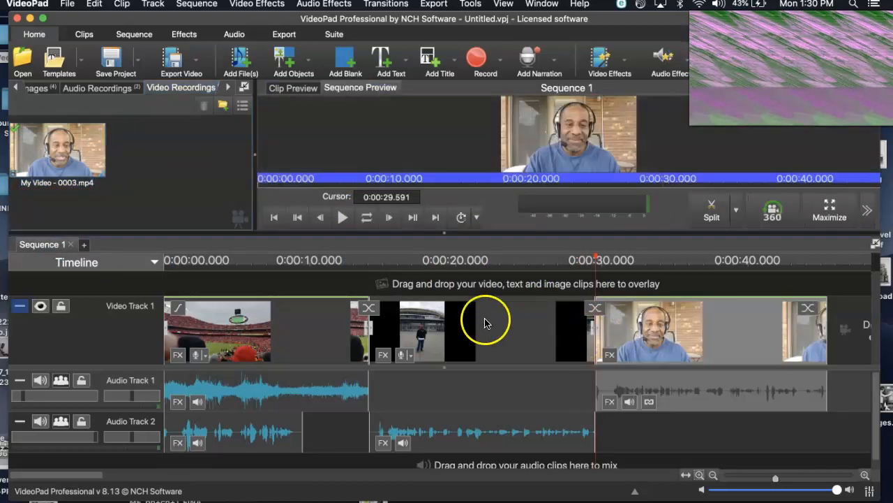
Play the sequence from 0:00:00.000 into the webcam clip to check its sound level on Audio Track 1
{"action": "left_click", "coordinate": [590, 255]}
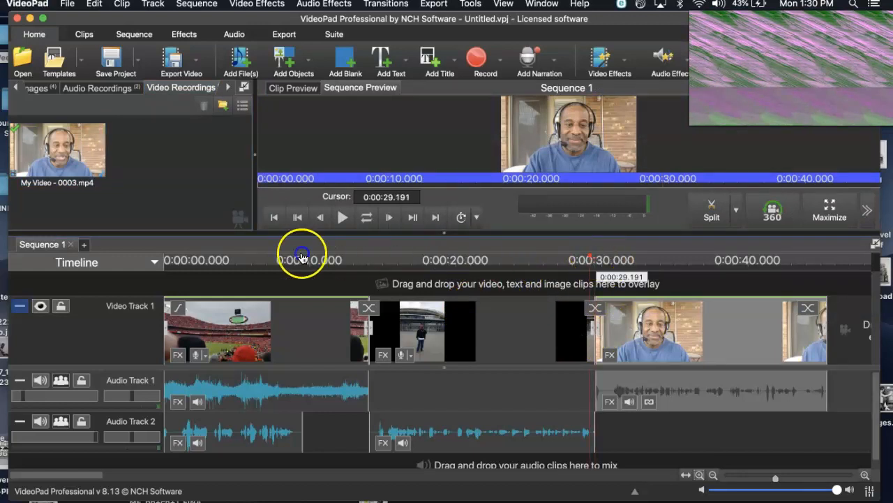
{"action": "left_click_drag", "start_coordinate": [301, 257], "coordinate": [112, 272]}
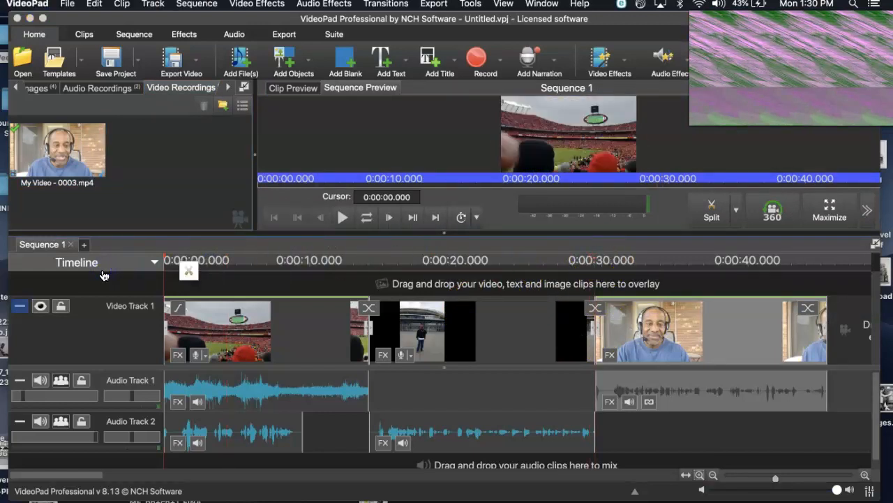
{"action": "key", "text": "space"}
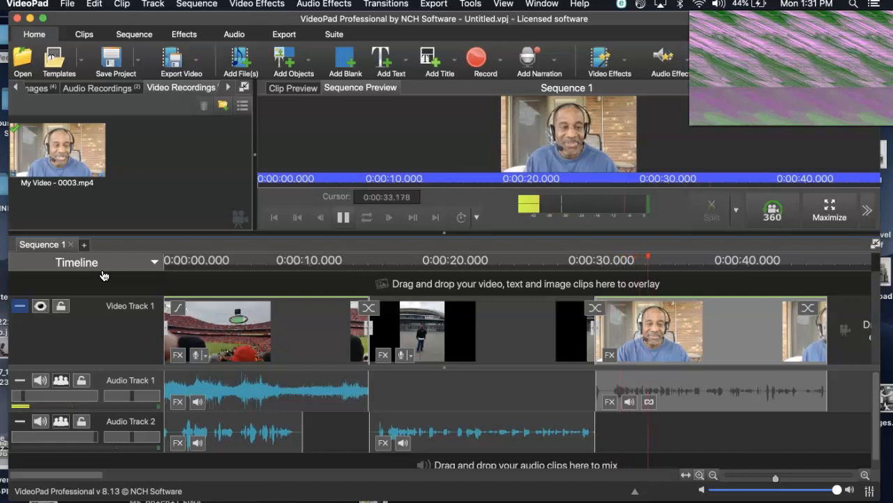
{"action": "key", "text": "space"}
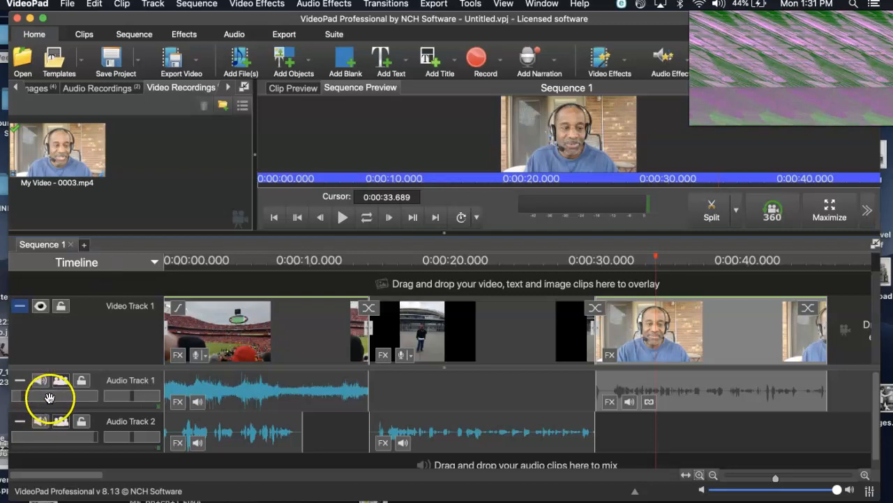
{"action": "mouse_move", "coordinate": [42, 398]}
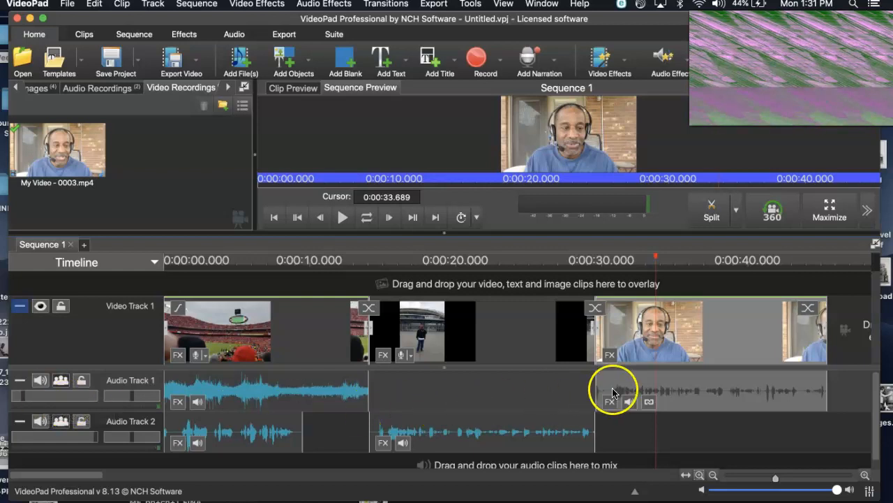
Try to move the webcam clip's linked sound to Audio Track 2, and return the clip to the end of Video Track 1
{"action": "left_click", "coordinate": [640, 392]}
{"action": "left_click_drag", "start_coordinate": [640, 392], "coordinate": [639, 425]}
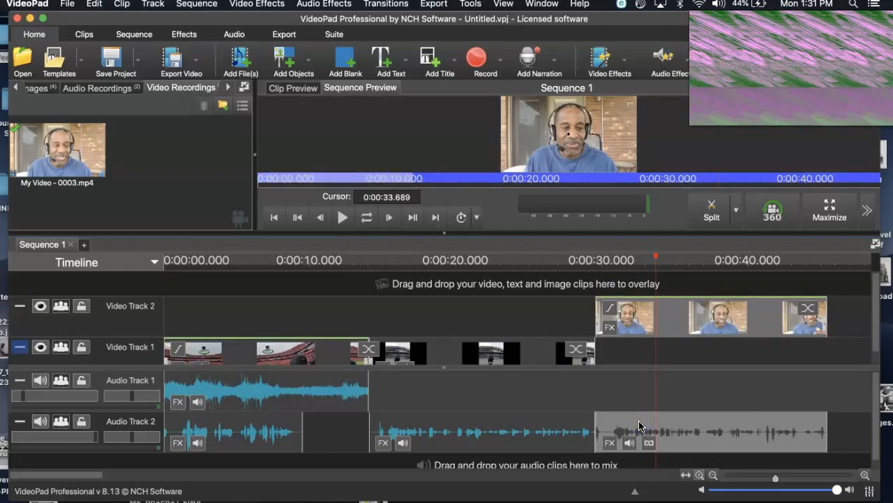
{"action": "key", "text": "space"}
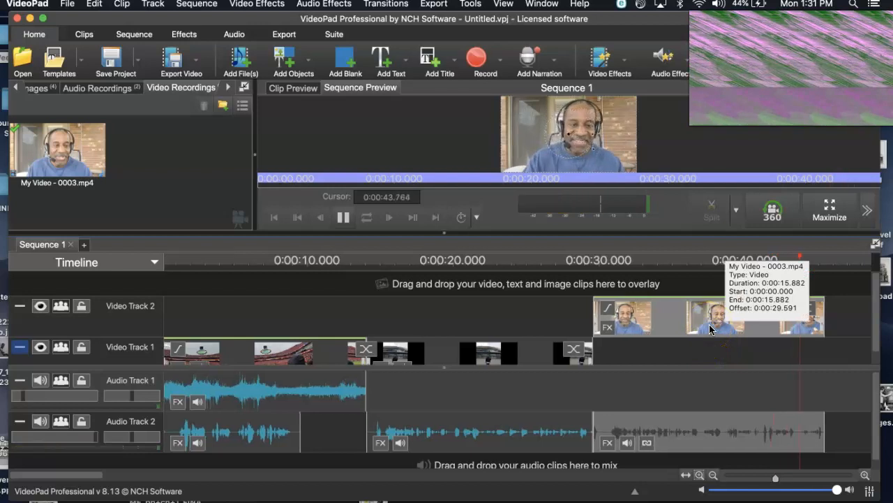
{"action": "key", "text": "space"}
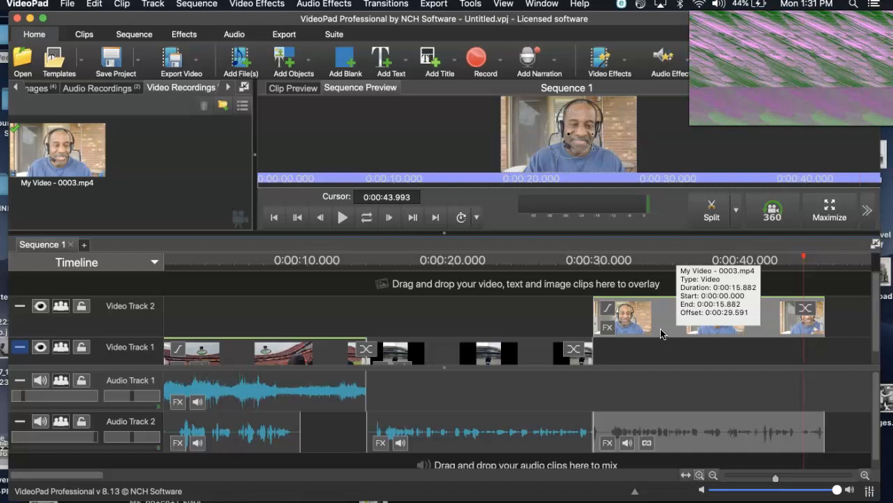
{"action": "left_click_drag", "start_coordinate": [662, 334], "coordinate": [663, 347]}
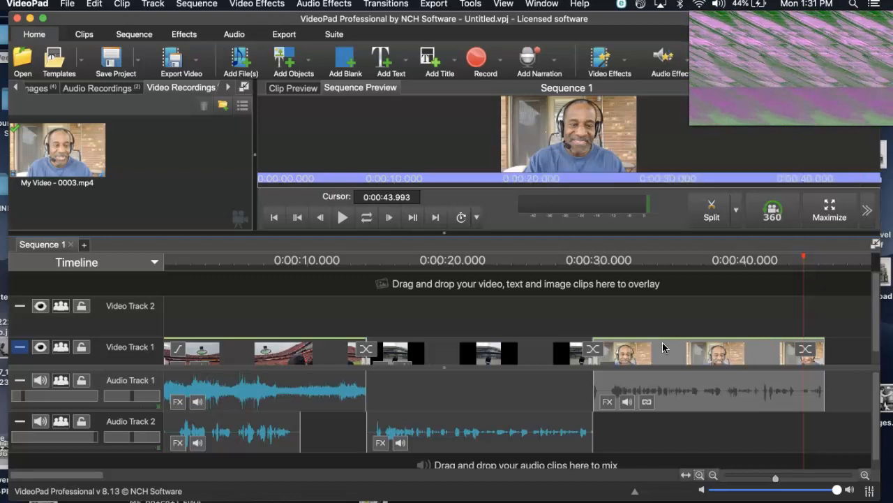
Unlink the webcam clip's sound from its video and move the sound alone from Audio Track 1 to Audio Track 2
{"action": "left_click", "coordinate": [683, 394]}
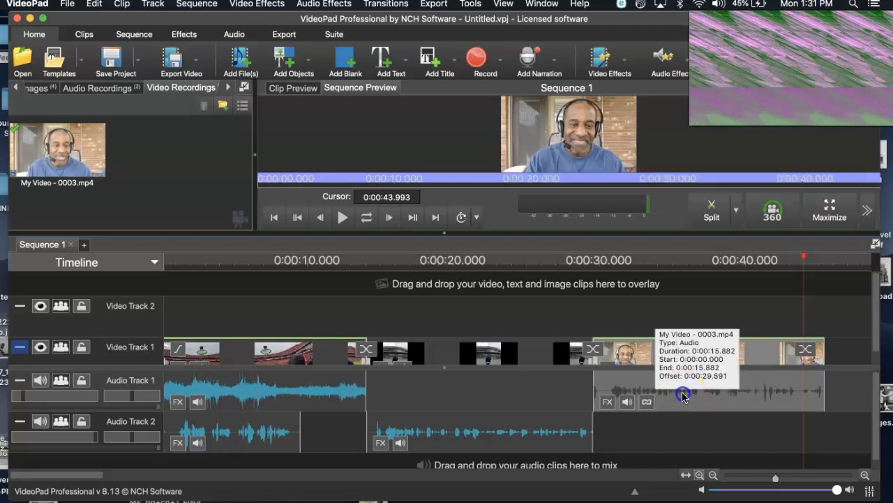
{"action": "left_click", "coordinate": [619, 411]}
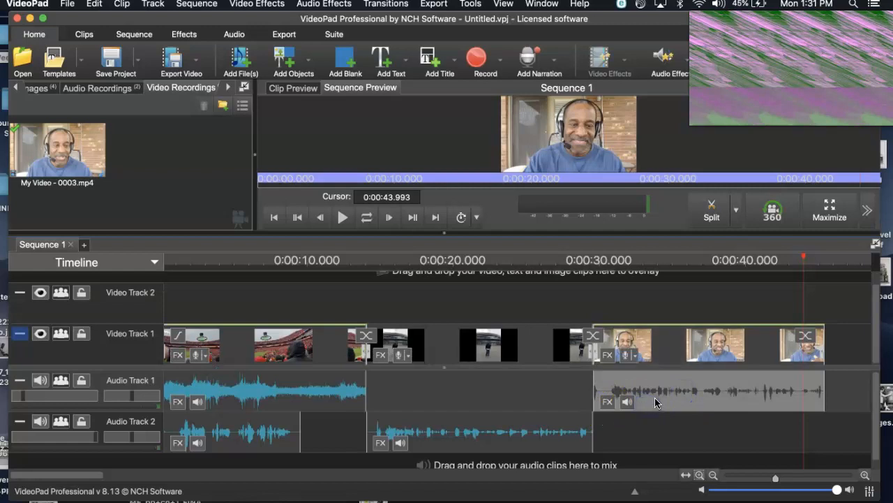
{"action": "left_click_drag", "start_coordinate": [661, 396], "coordinate": [661, 418]}
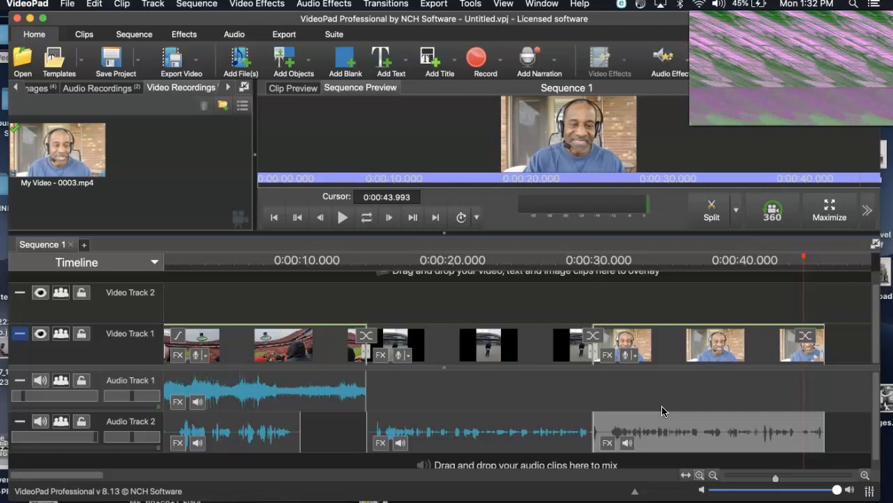
Add a Simple Text Overlay clip on Video Track 2 at the timeline cursor, 0:00:43.993
{"action": "left_click", "coordinate": [389, 67]}
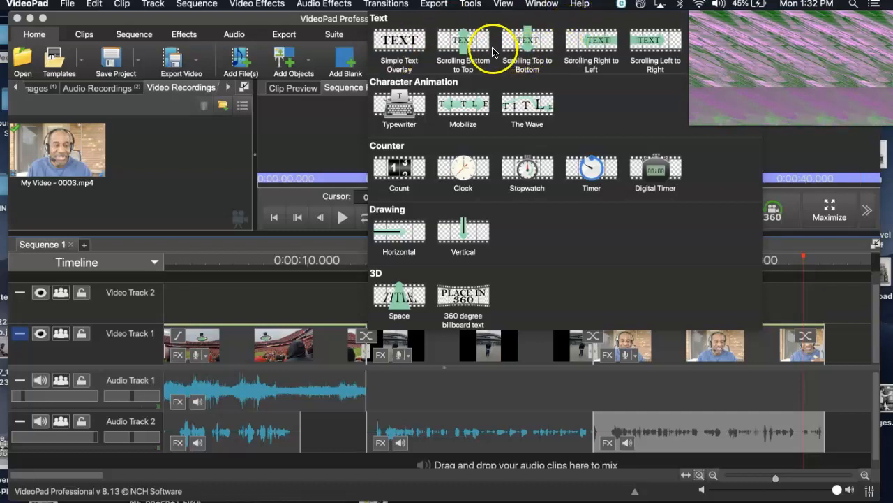
{"action": "left_click", "coordinate": [411, 46]}
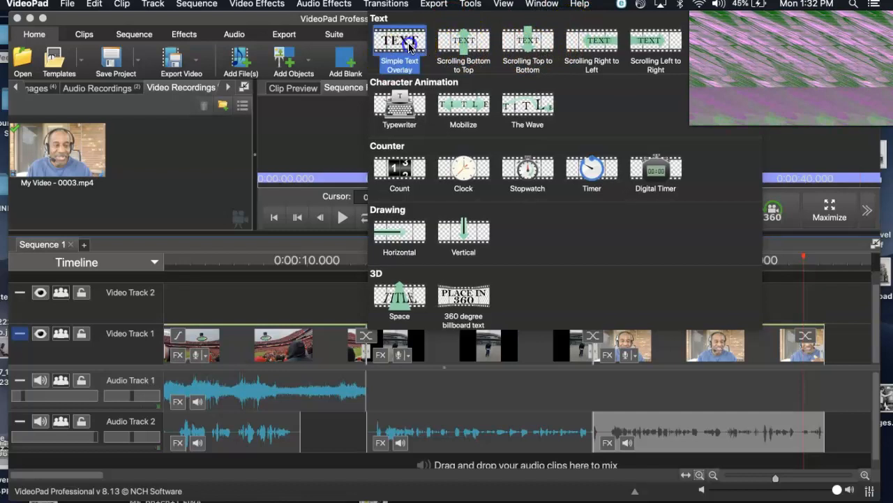
{"action": "left_click", "coordinate": [410, 47]}
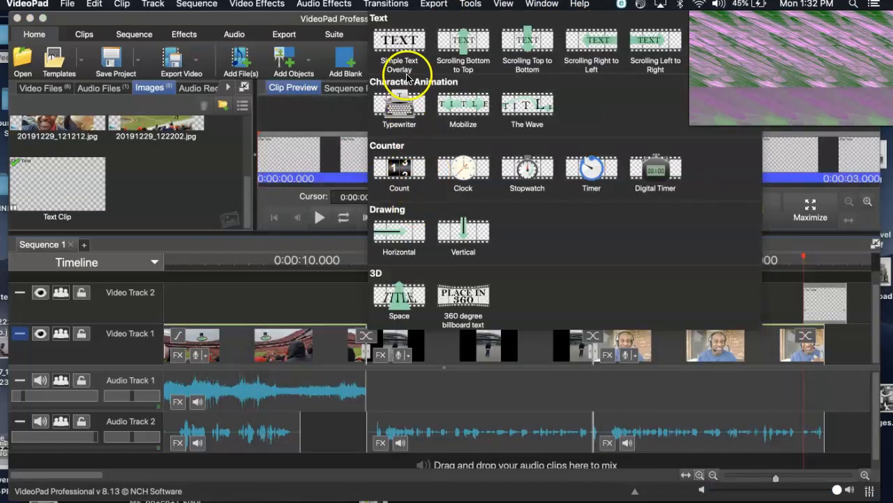
Add a second Simple Text Overlay clip at the timeline cursor on a new video track, and try the Adobe Gothic Std font
{"action": "left_click", "coordinate": [407, 53]}
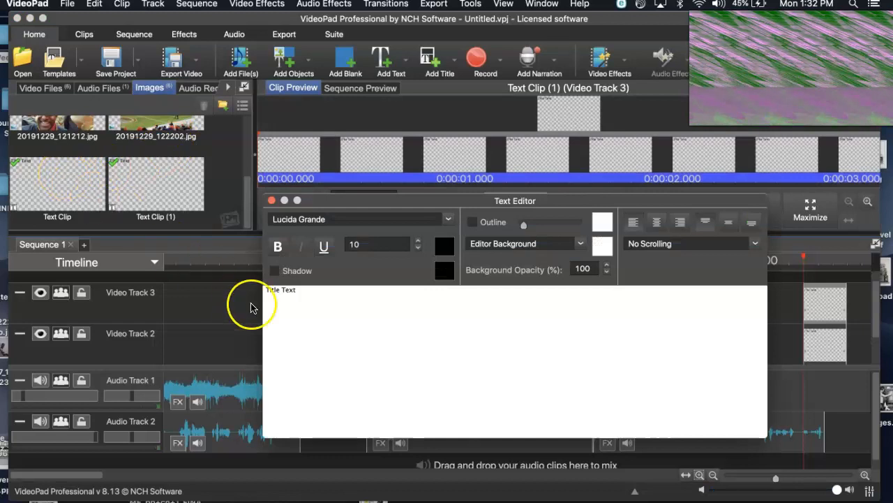
{"action": "left_click", "coordinate": [390, 222]}
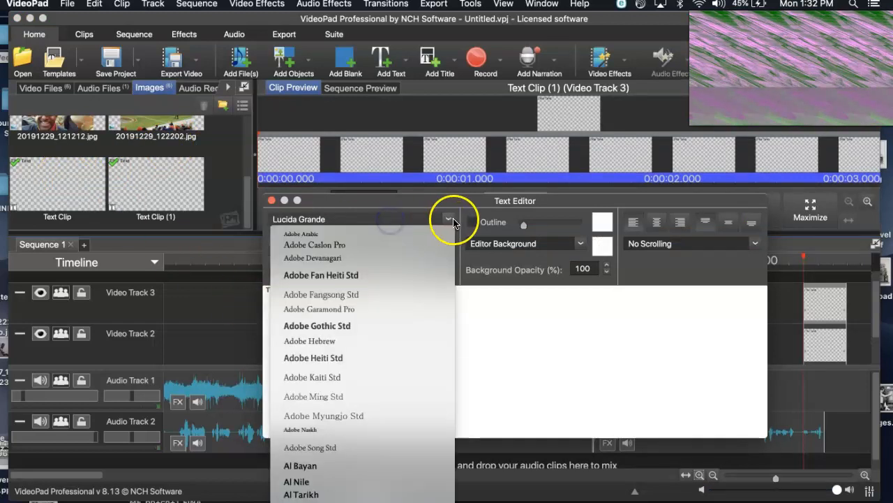
{"action": "left_click", "coordinate": [377, 324]}
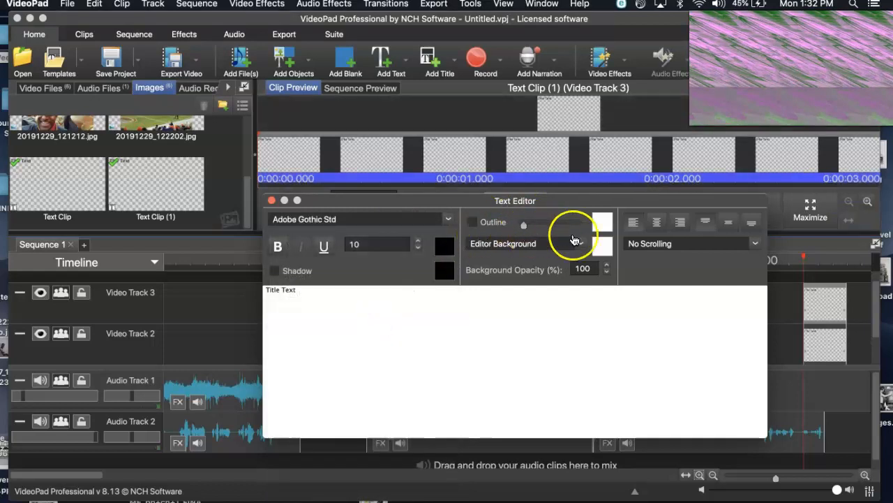
{"action": "left_click", "coordinate": [598, 246]}
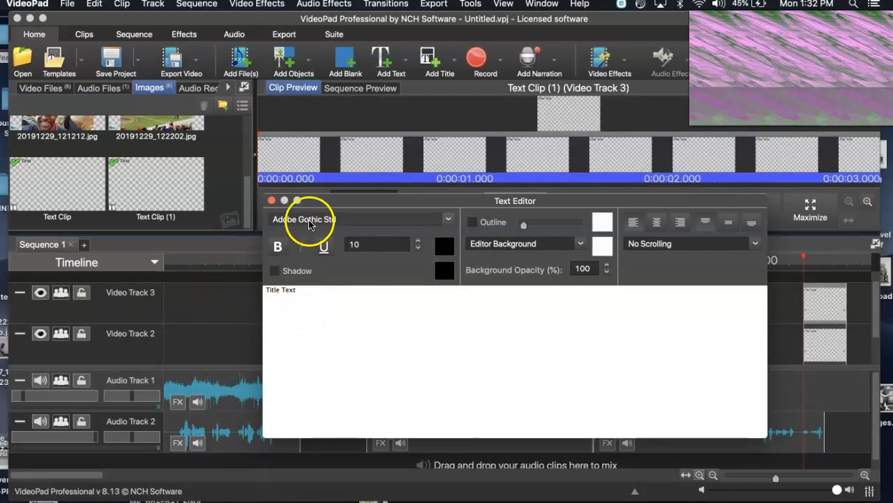
Replace the new overlay's placeholder text with the person's first name followed by "test video"
{"action": "left_click", "coordinate": [318, 297]}
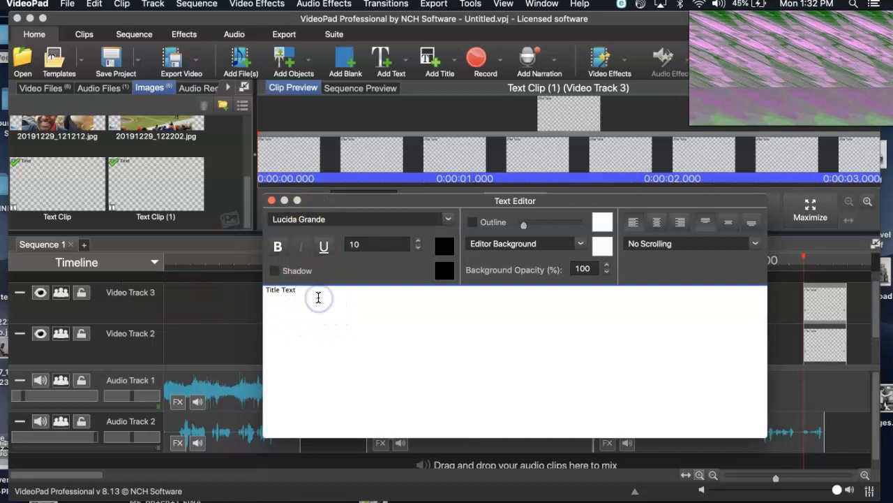
{"action": "key", "text": "BackSpace"}
{"action": "key", "text": "BackSpace"}
{"action": "key", "text": "BackSpace"}
{"action": "key", "text": "BackSpace"}
{"action": "key", "text": "BackSpace"}
{"action": "key", "text": "BackSpace"}
{"action": "key", "text": "BackSpace"}
{"action": "key", "text": "BackSpace"}
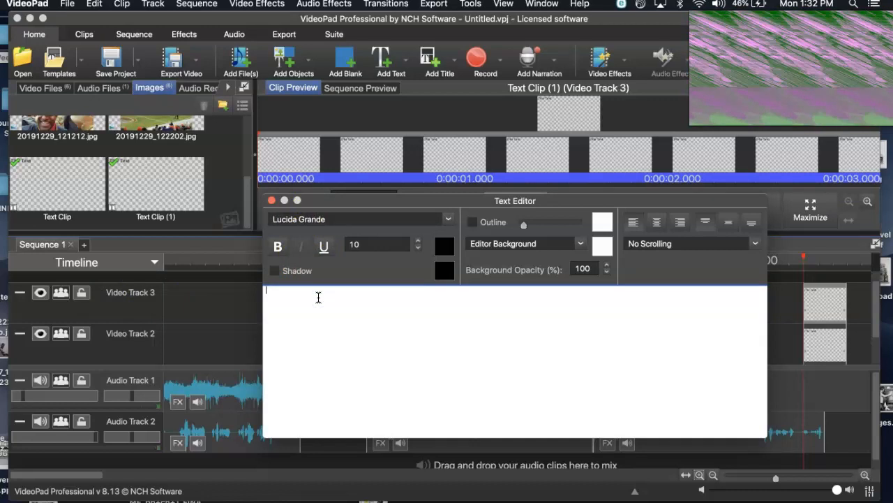
{"action": "type", "text": "Micha"}
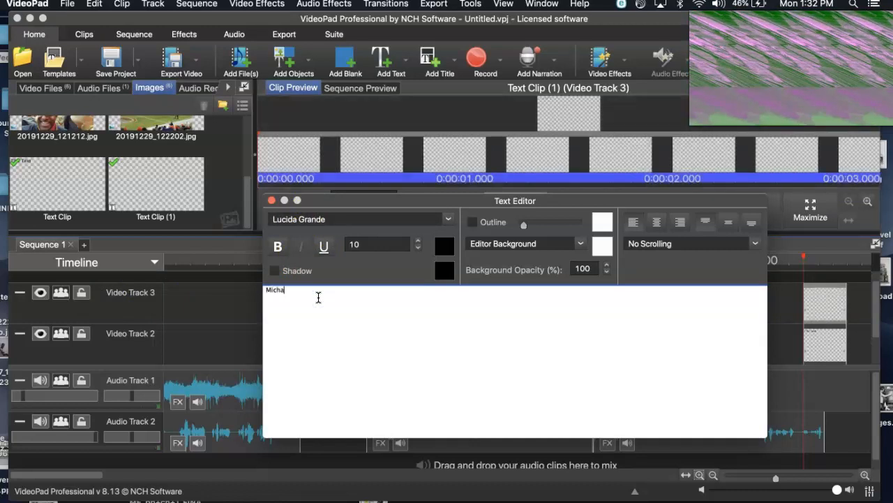
{"action": "type", "text": "el test"}
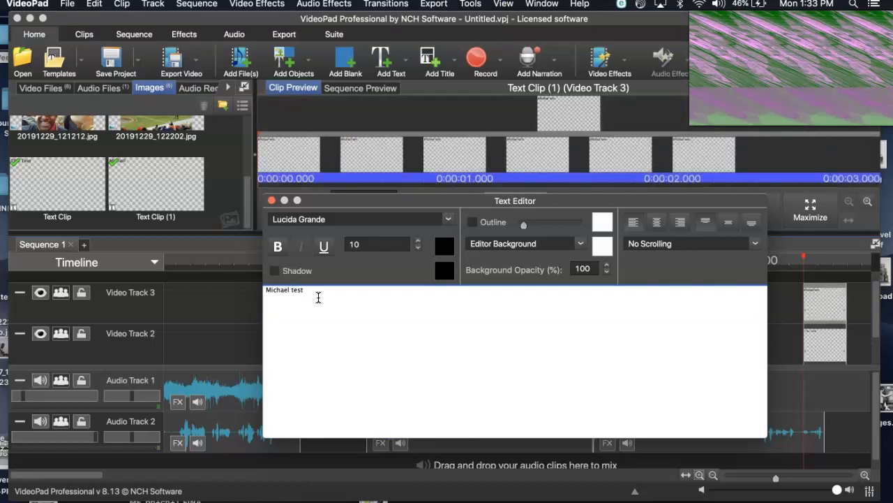
{"action": "type", "text": " video"}
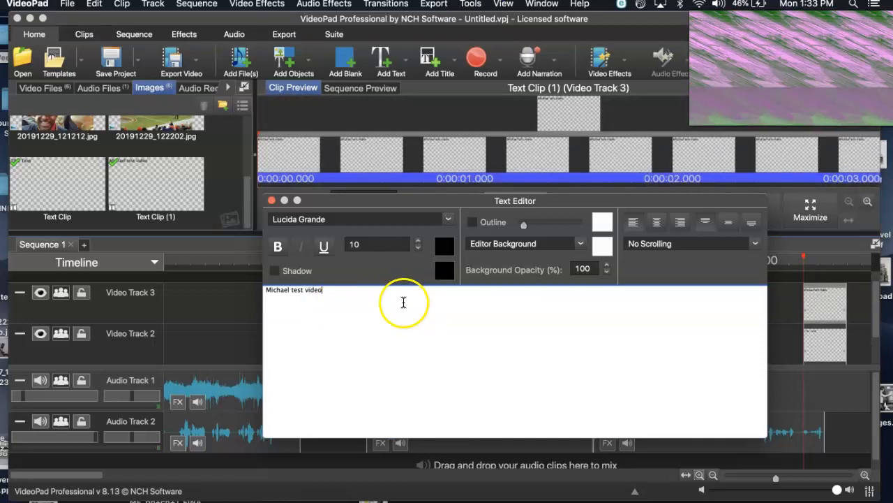
Set the font size of the whole overlay text to 86
{"action": "left_click", "coordinate": [418, 249]}
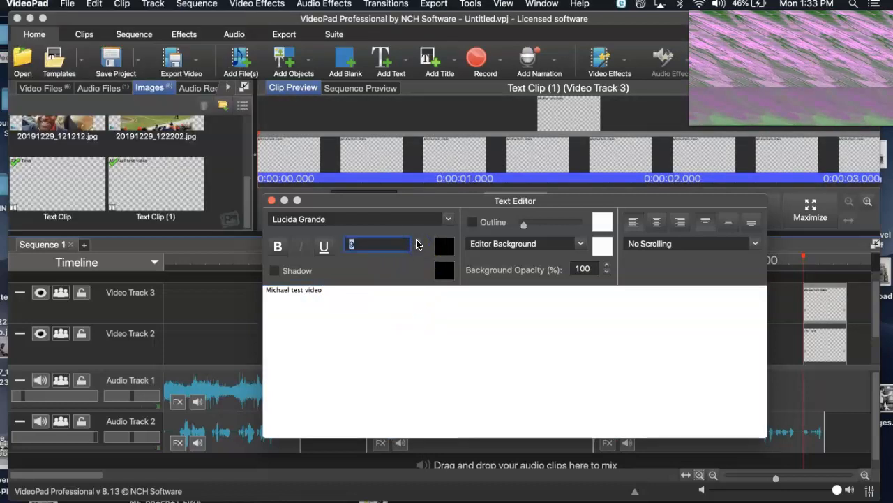
{"action": "type", "text": "21"}
{"action": "left_click_drag", "start_coordinate": [325, 289], "coordinate": [268, 293]}
{"action": "left_click", "coordinate": [419, 242]}
{"action": "left_click_drag", "start_coordinate": [419, 242], "coordinate": [419, 243]}
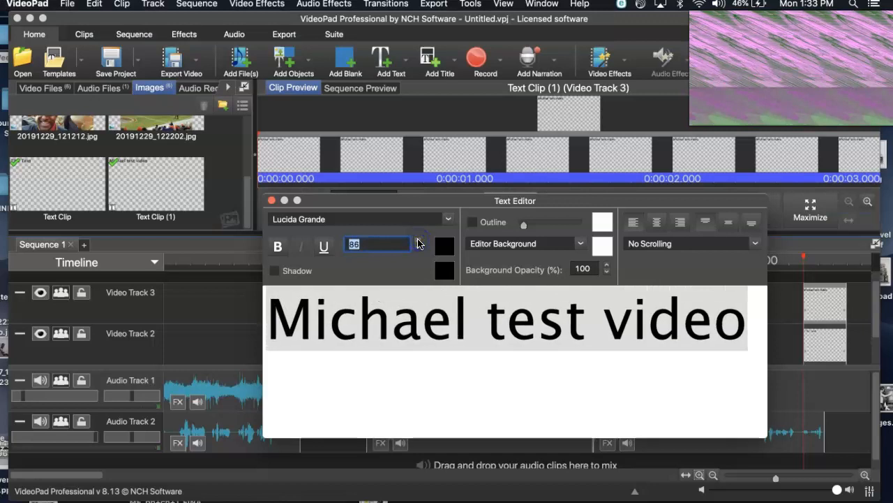
Make the overlay text Scroll Left To Right, and close the text editor
{"action": "left_click", "coordinate": [670, 245]}
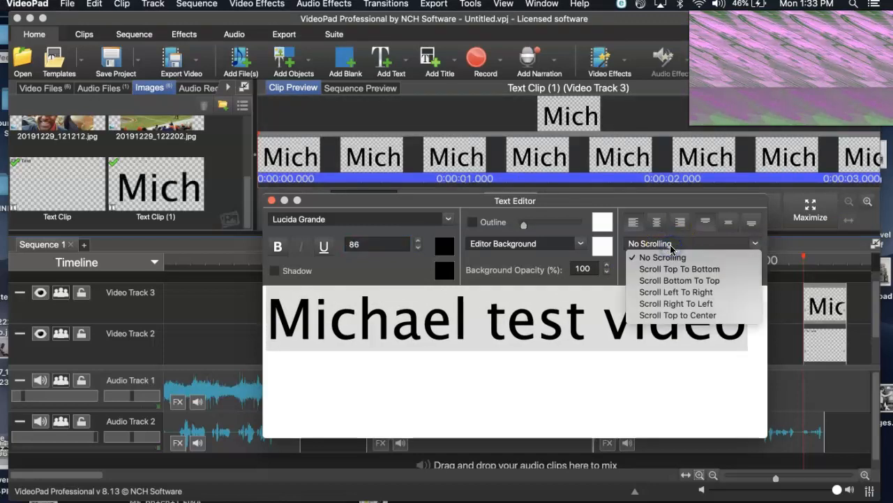
{"action": "left_click", "coordinate": [665, 291]}
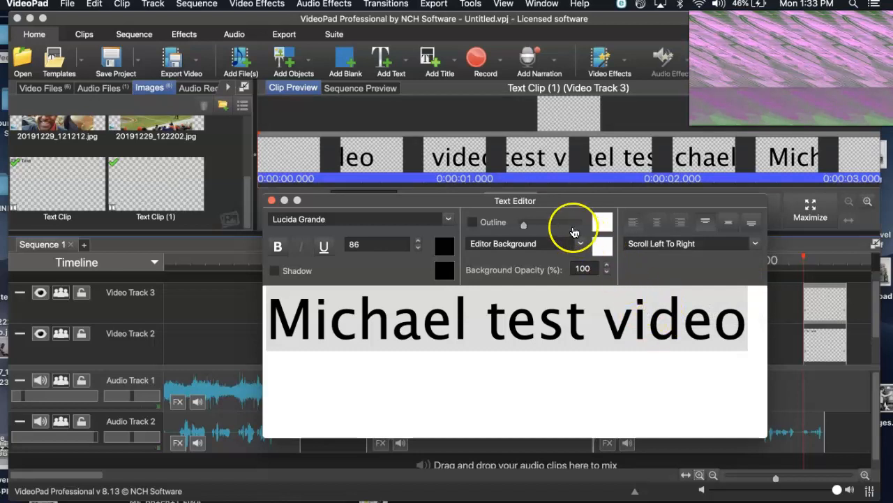
{"action": "left_click", "coordinate": [618, 371]}
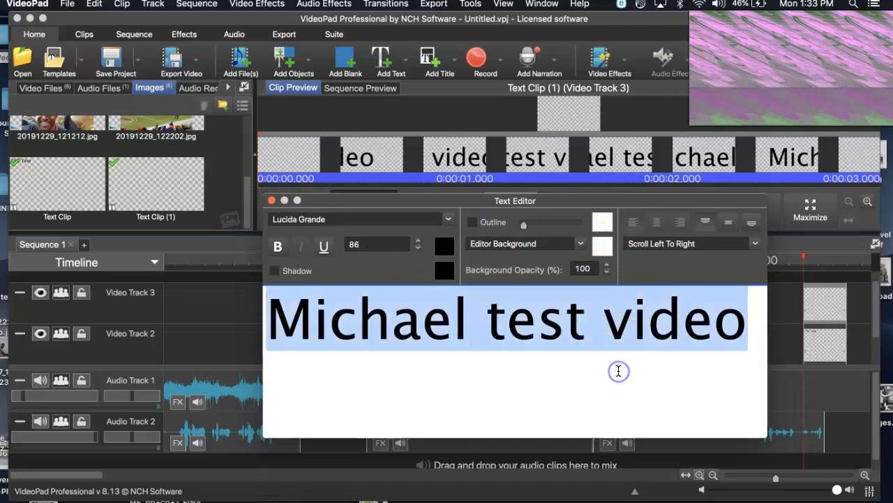
{"action": "left_click", "coordinate": [270, 202]}
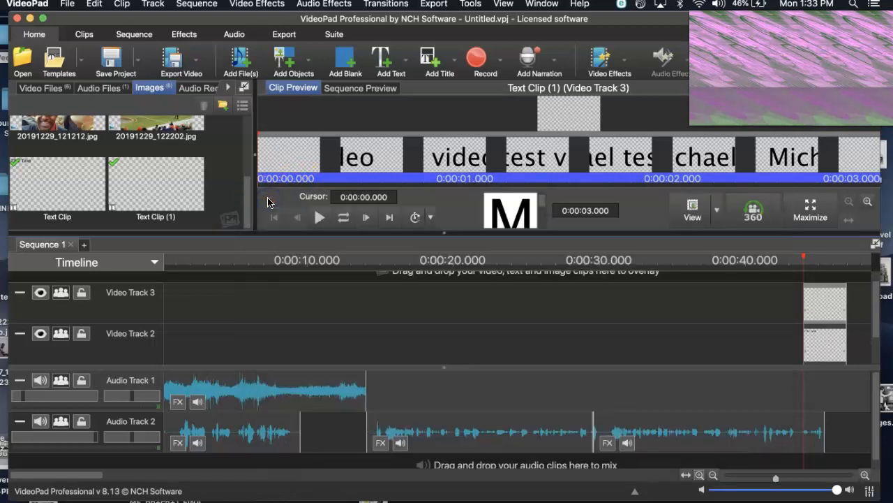
Move the Video Track 3 text clip to start at about 0:00:31 and the Video Track 2 text clip to about 0:00:27
{"action": "left_click", "coordinate": [55, 171]}
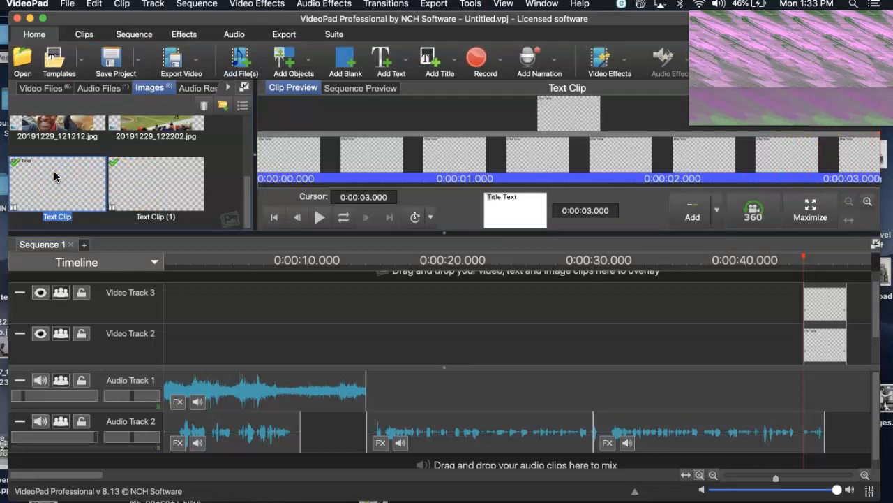
{"action": "left_click_drag", "start_coordinate": [829, 300], "coordinate": [644, 314]}
{"action": "left_click_drag", "start_coordinate": [823, 365], "coordinate": [571, 339]}
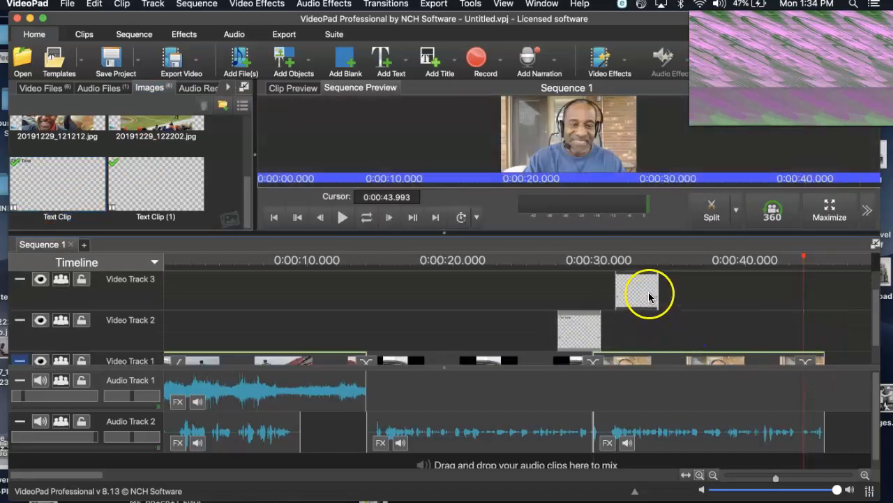
{"action": "left_click", "coordinate": [647, 297]}
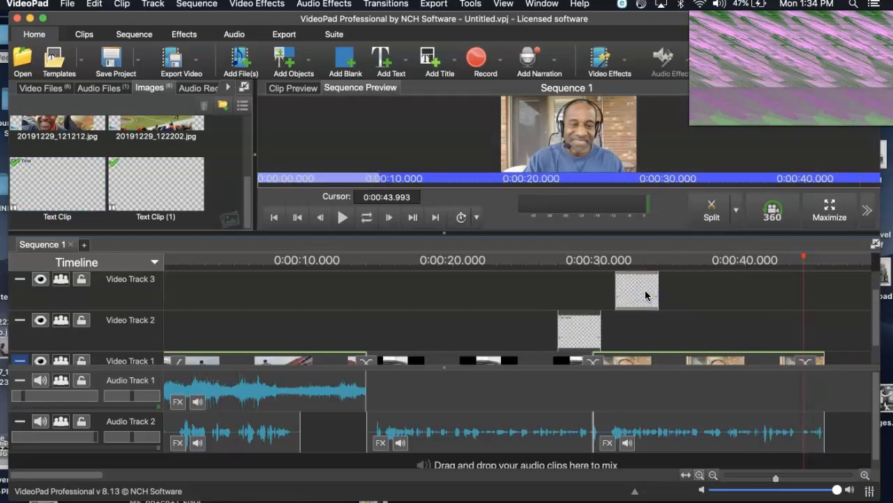
{"action": "left_click", "coordinate": [636, 297]}
{"action": "left_click", "coordinate": [590, 319]}
{"action": "scroll", "coordinate": [589, 322], "scroll_direction": "down", "scroll_amount": 1}
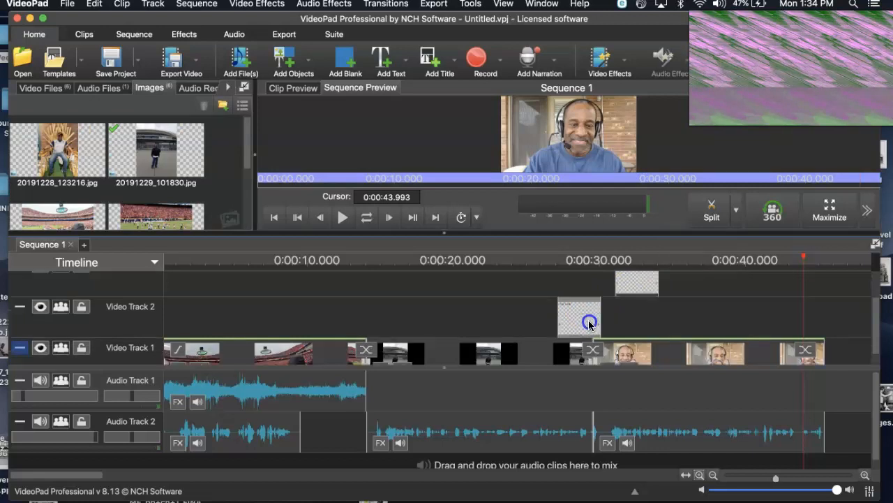
Play the sequence from about 0:00:26 through both text clips to check the overlays
{"action": "left_click", "coordinate": [543, 264]}
{"action": "key", "text": "space"}
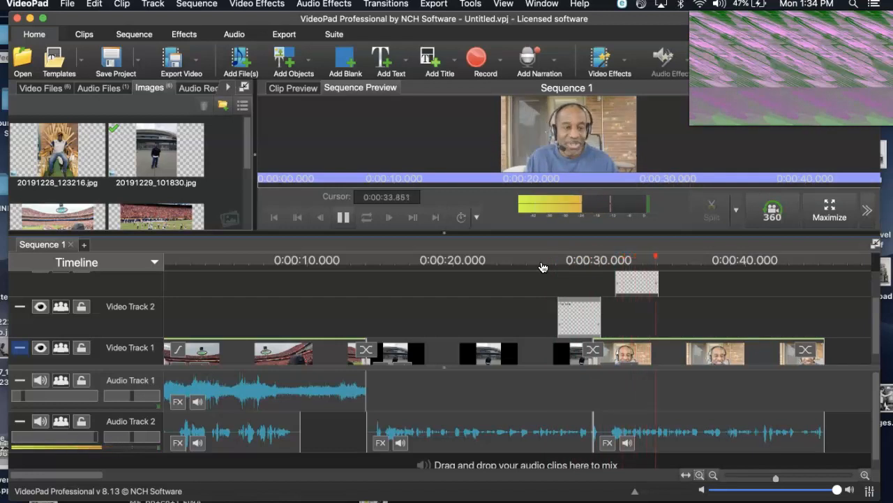
{"action": "left_click", "coordinate": [564, 287]}
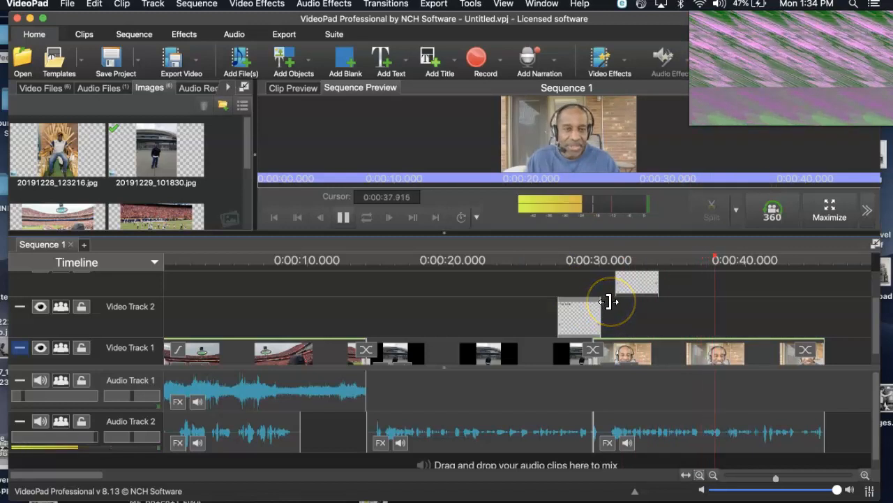
{"action": "key", "text": "space"}
Lengthen the scrolling text clip on Video Track 3 to run from about 0:00:29 to about 0:00:41
{"action": "left_click", "coordinate": [641, 282]}
{"action": "left_click_drag", "start_coordinate": [641, 282], "coordinate": [663, 286]}
{"action": "left_click_drag", "start_coordinate": [709, 285], "coordinate": [763, 282]}
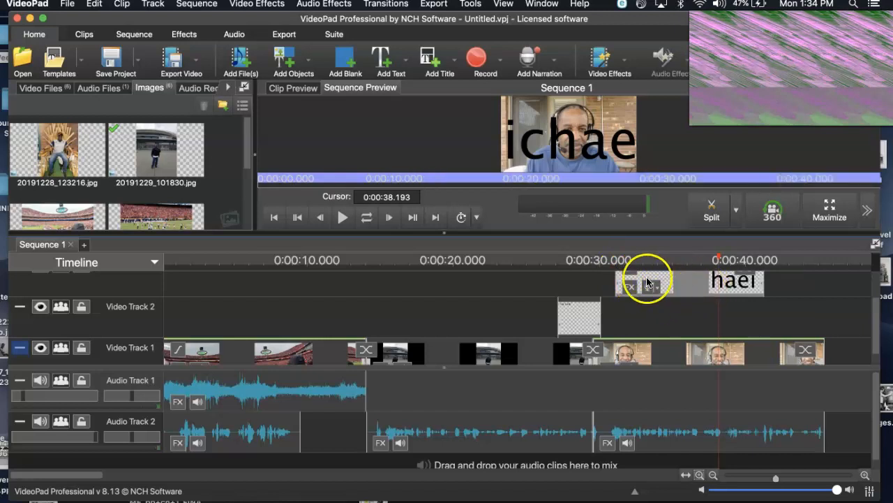
{"action": "left_click_drag", "start_coordinate": [591, 280], "coordinate": [588, 281]}
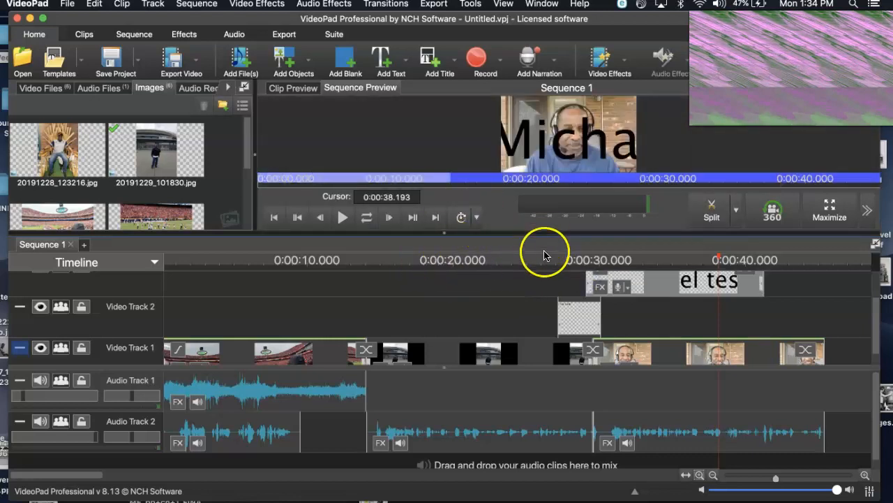
Play the sequence from 0:00:26.133 past the end of the lengthened text clip to check its scrolling
{"action": "left_click", "coordinate": [544, 261]}
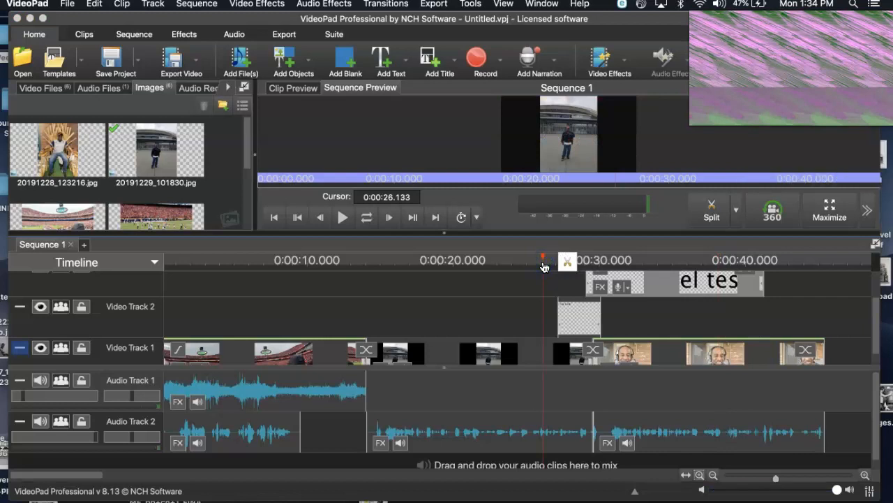
{"action": "key", "text": "space"}
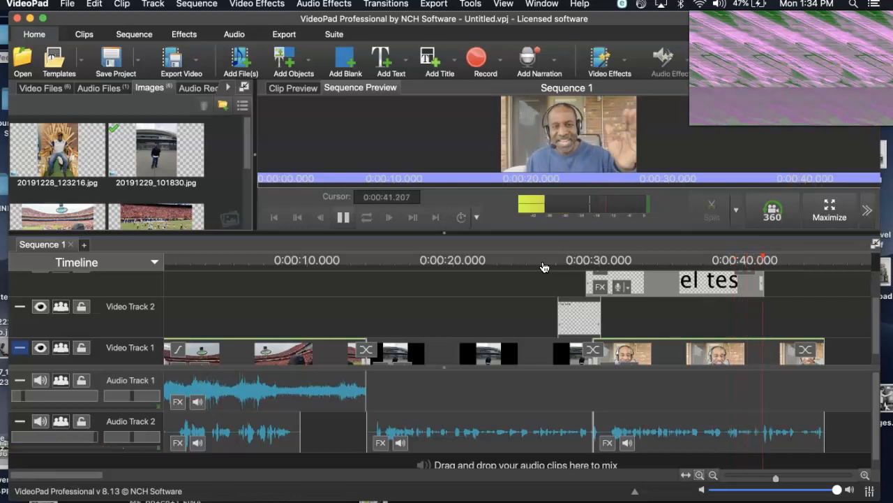
{"action": "key", "text": "space"}
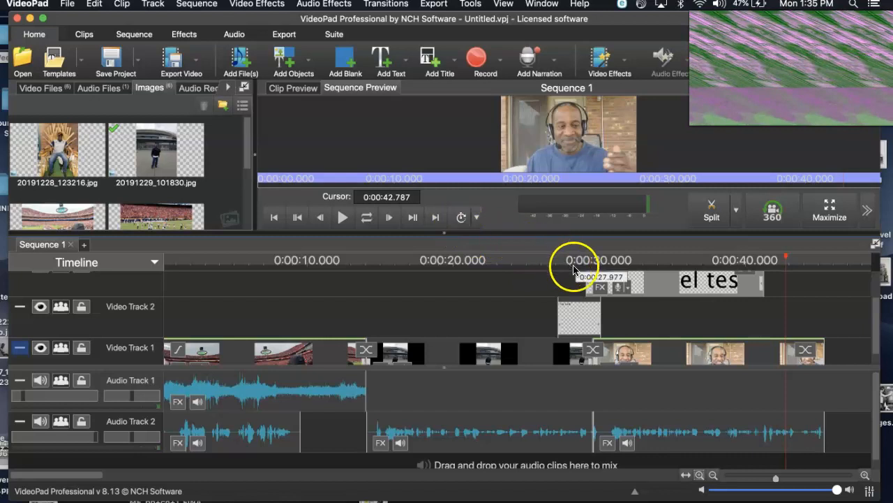
{"action": "right_click", "coordinate": [616, 284]}
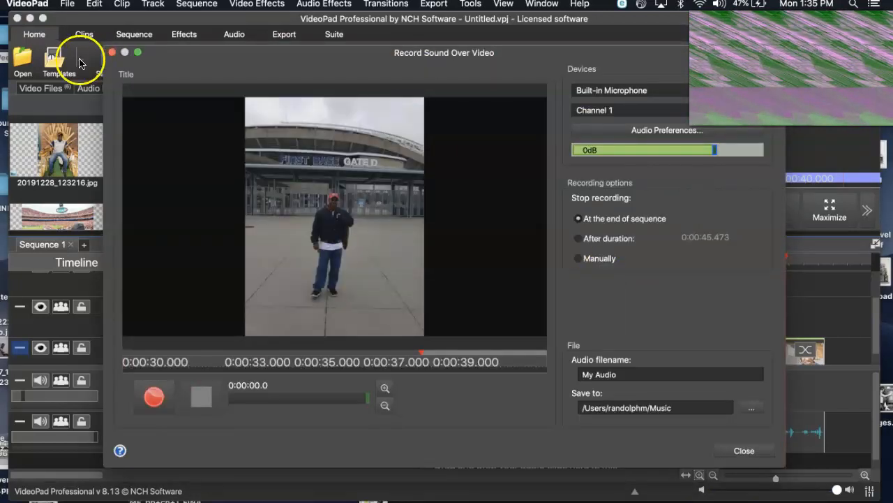
{"action": "left_click", "coordinate": [112, 53]}
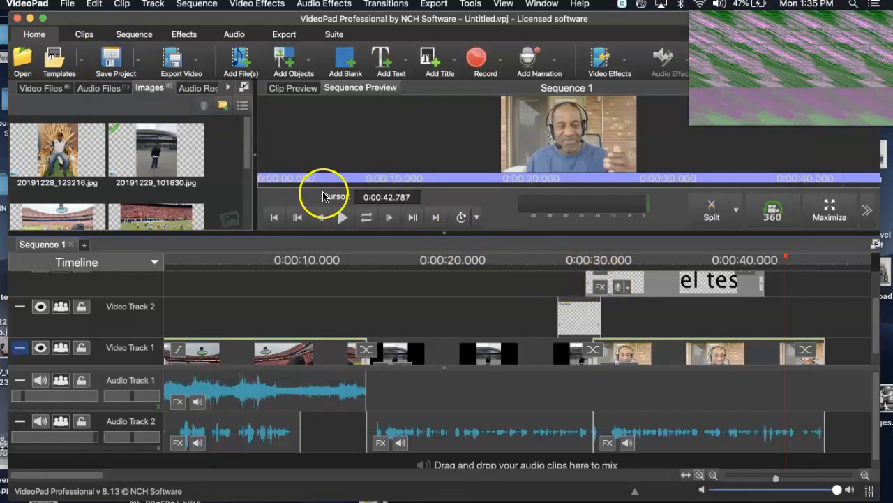
{"action": "left_click", "coordinate": [228, 87]}
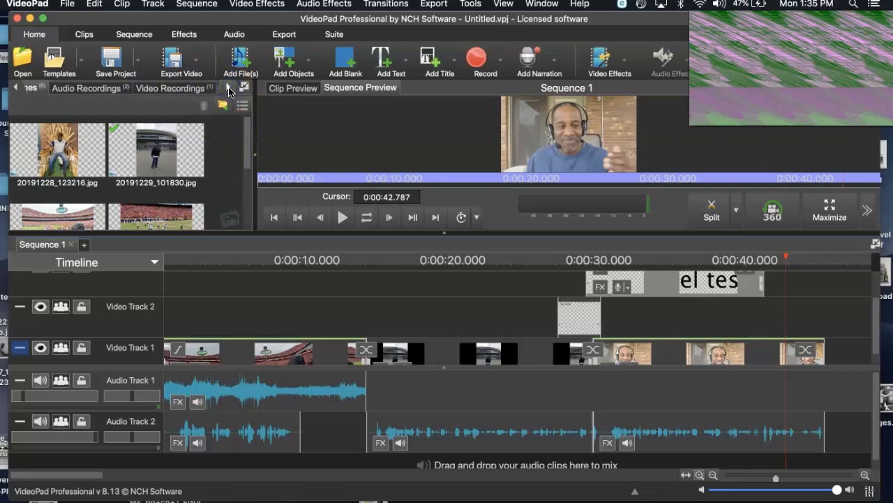
{"action": "left_click", "coordinate": [15, 87]}
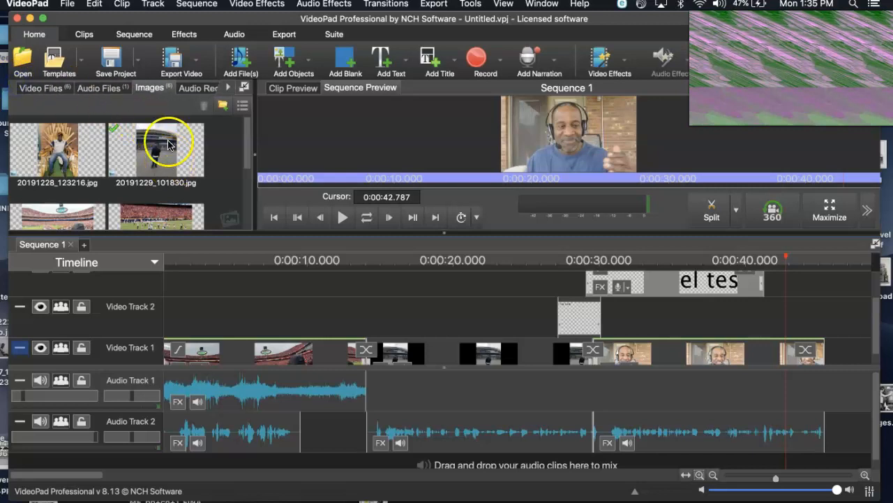
Delete Text Clip (1) from the image bin and confirm removing its instance from Sequence 1
{"action": "left_click_drag", "start_coordinate": [244, 140], "coordinate": [244, 215]}
{"action": "left_click_drag", "start_coordinate": [187, 141], "coordinate": [90, 176]}
{"action": "left_click", "coordinate": [77, 184]}
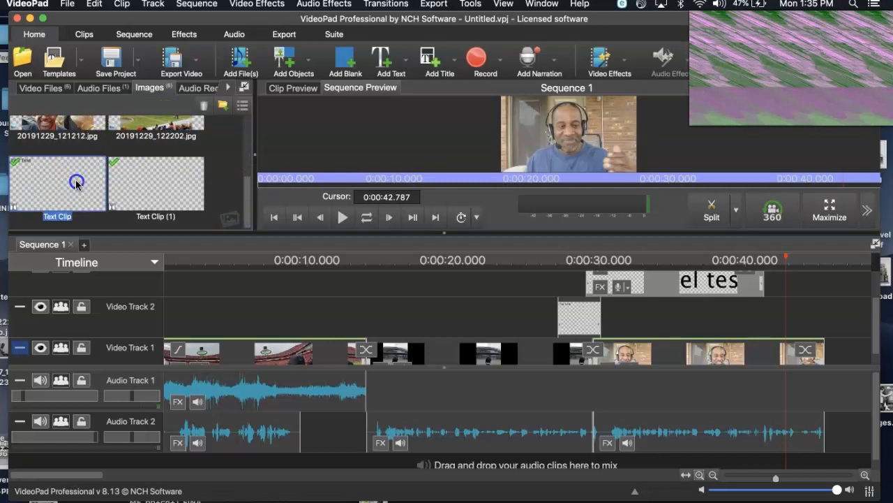
{"action": "left_click", "coordinate": [157, 193]}
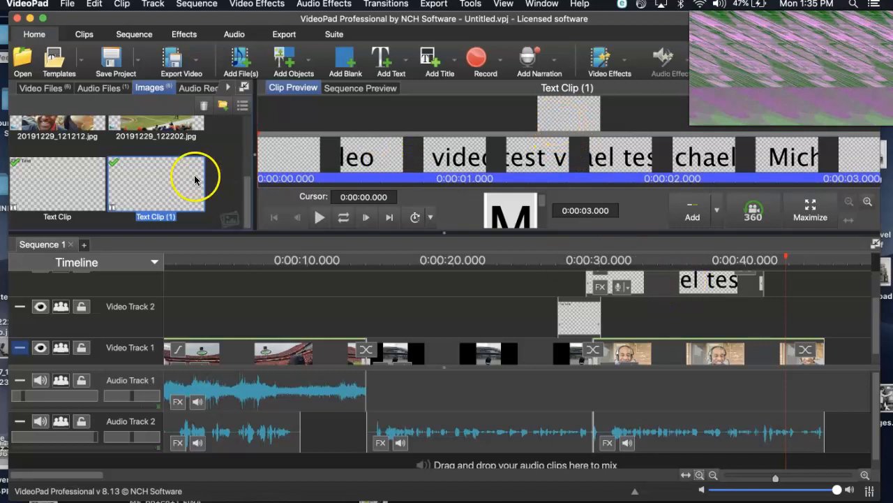
{"action": "left_click", "coordinate": [95, 5]}
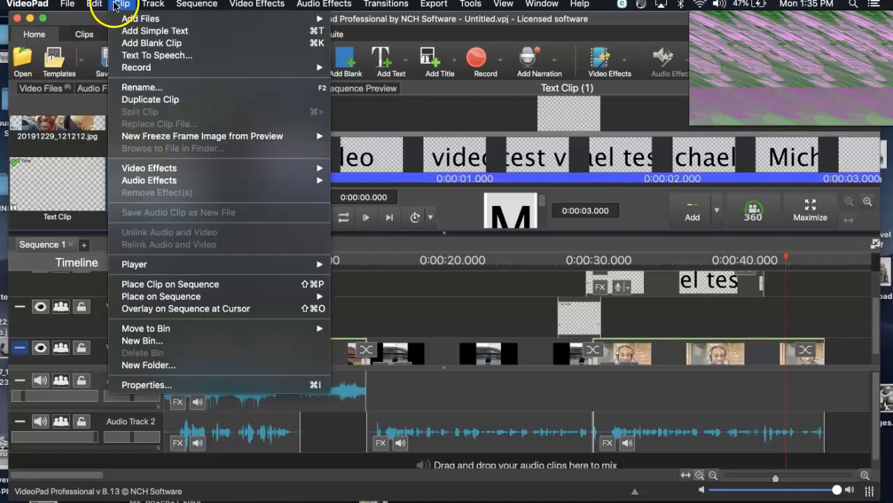
{"action": "left_click", "coordinate": [77, 6]}
{"action": "mouse_move", "coordinate": [93, 5]}
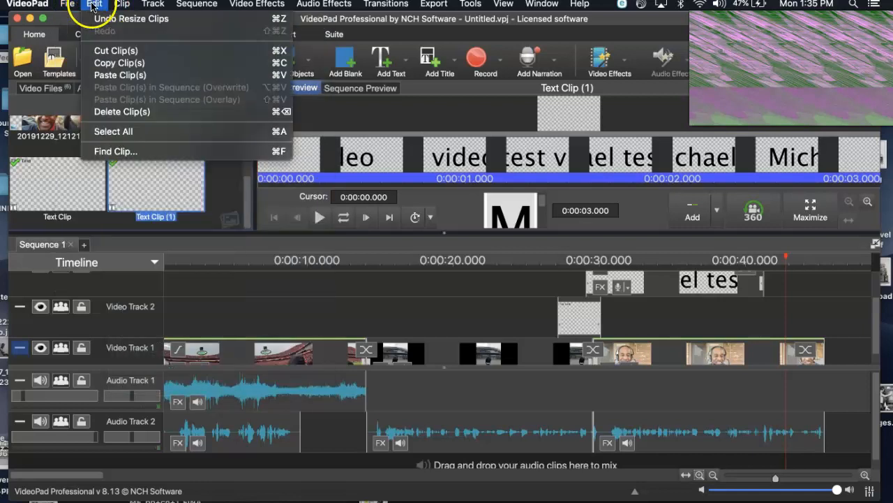
{"action": "left_click", "coordinate": [124, 112]}
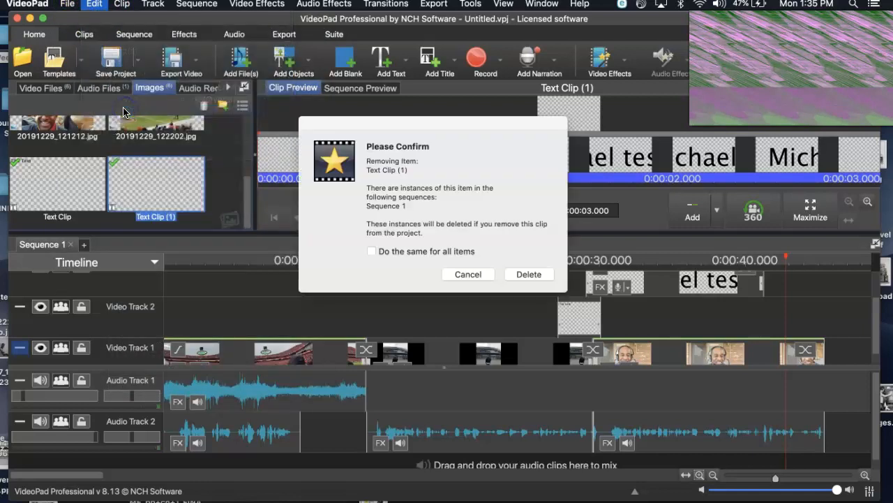
{"action": "left_click", "coordinate": [531, 274]}
Delete the remaining Text Clip from the image bin, including its instance in the sequence
{"action": "left_click", "coordinate": [100, 199]}
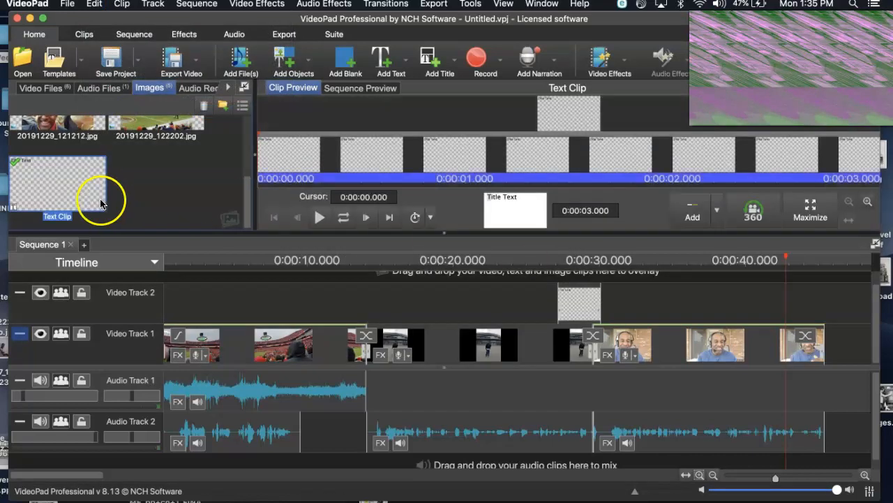
{"action": "left_click", "coordinate": [122, 4]}
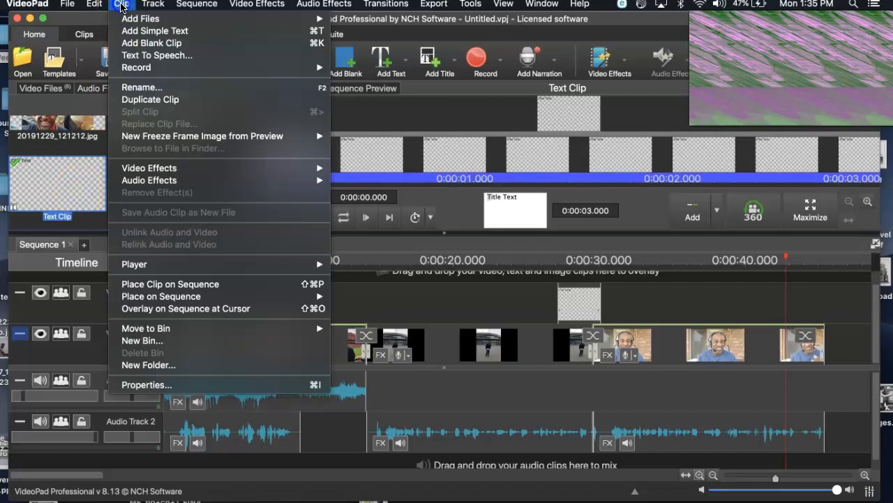
{"action": "mouse_move", "coordinate": [94, 7]}
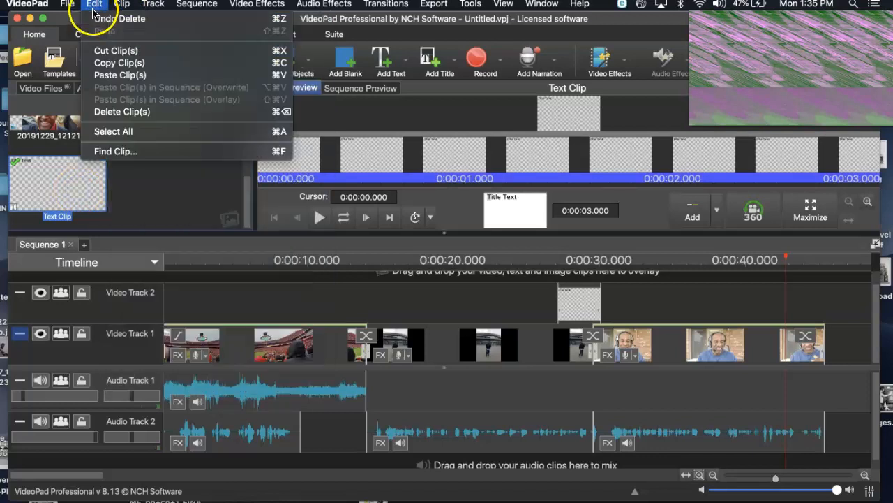
{"action": "left_click", "coordinate": [106, 112]}
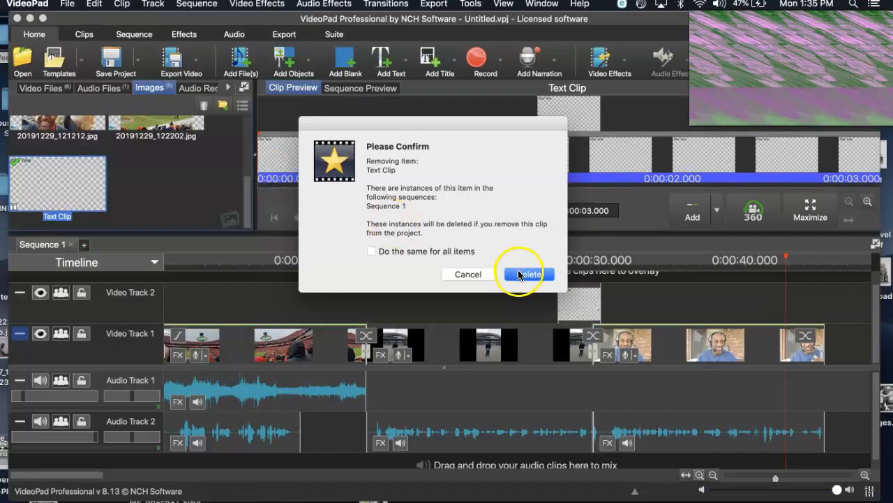
{"action": "left_click", "coordinate": [520, 275]}
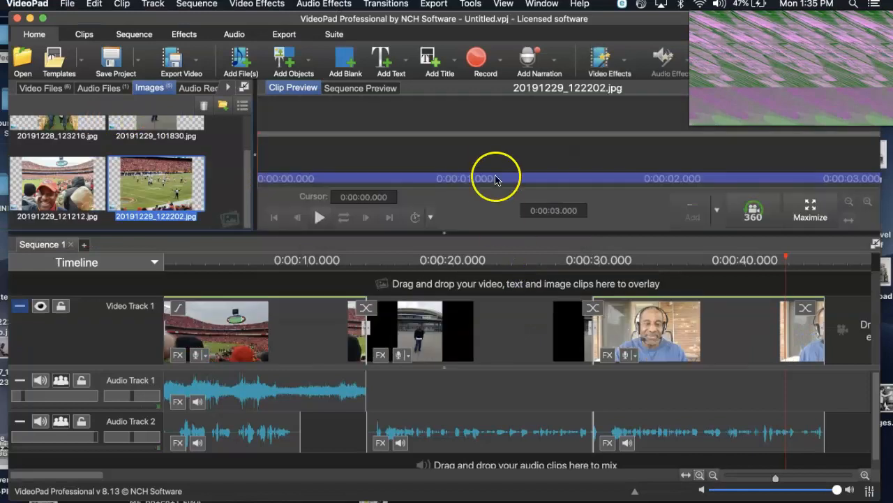
Add a Simple Text Overlay at the cursor and replace its placeholder with the presenter's first name followed by "Again"
{"action": "left_click", "coordinate": [389, 64]}
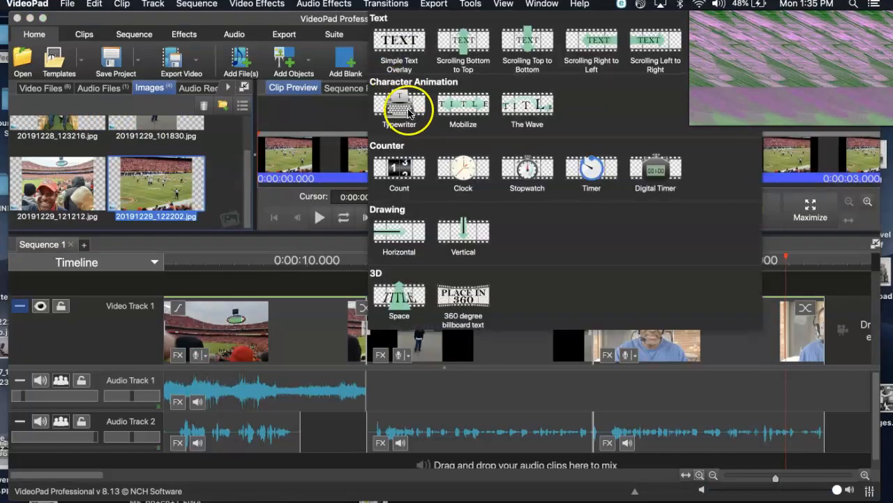
{"action": "left_click", "coordinate": [409, 44]}
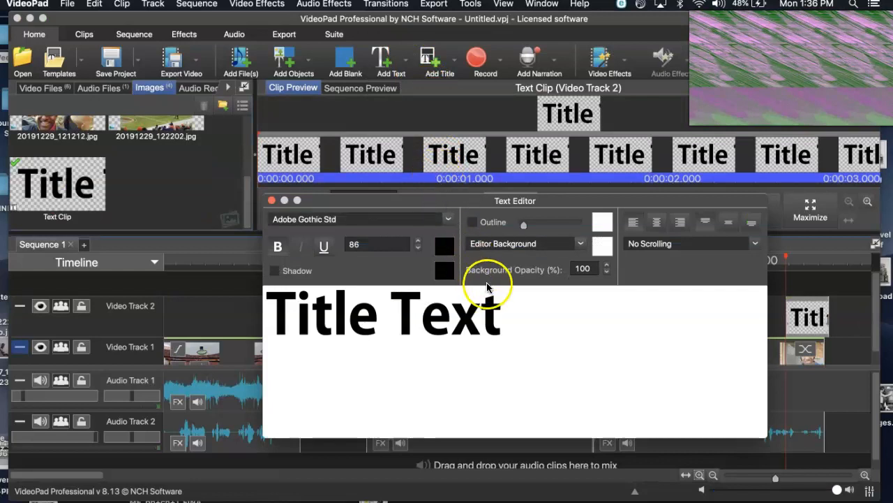
{"action": "left_click_drag", "start_coordinate": [504, 302], "coordinate": [276, 292]}
{"action": "type", "text": "M"}
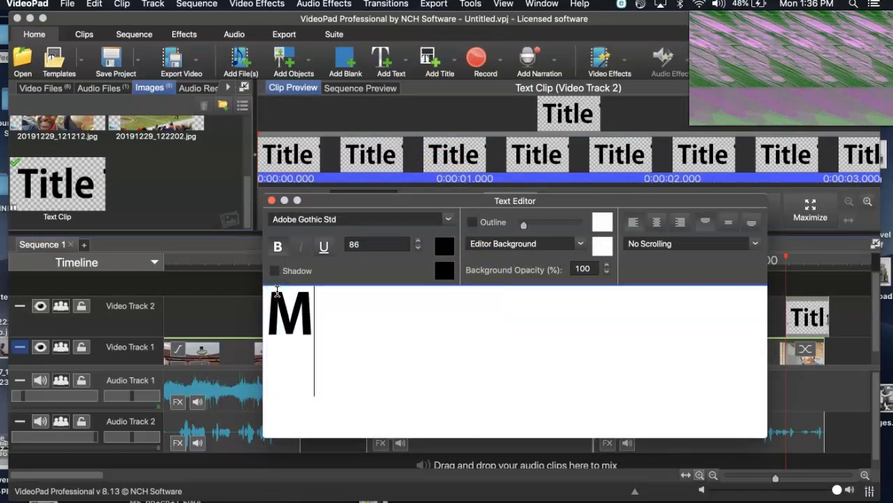
{"action": "type", "text": "ichael"}
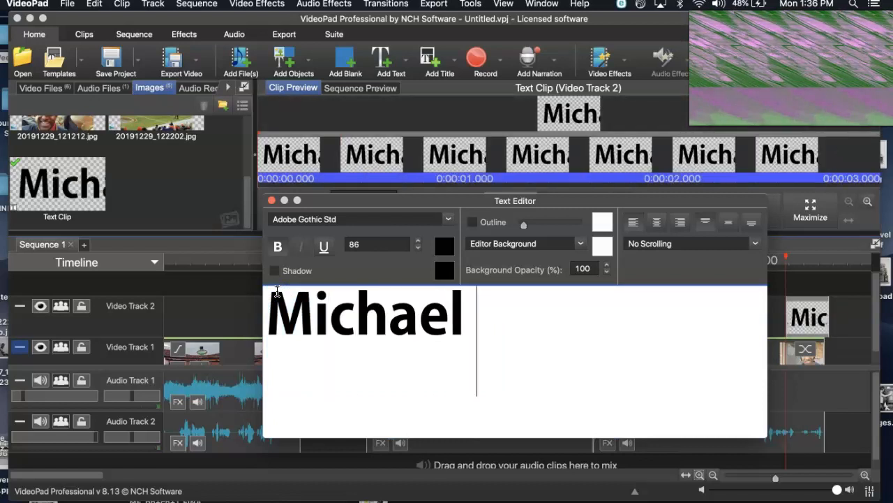
{"action": "type", "text": " Again"}
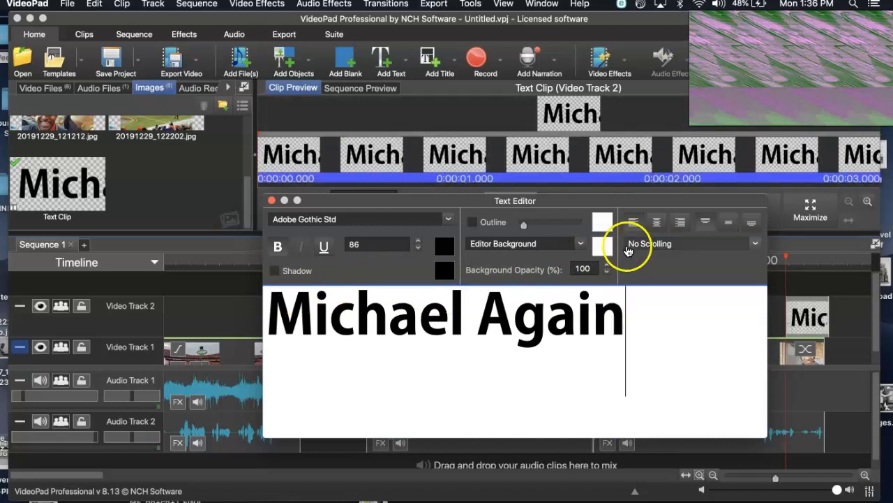
Set the new text to Scroll Right To Left and move its Video Track 2 clip to the webcam clip's start, about 0:00:30
{"action": "left_click", "coordinate": [657, 243]}
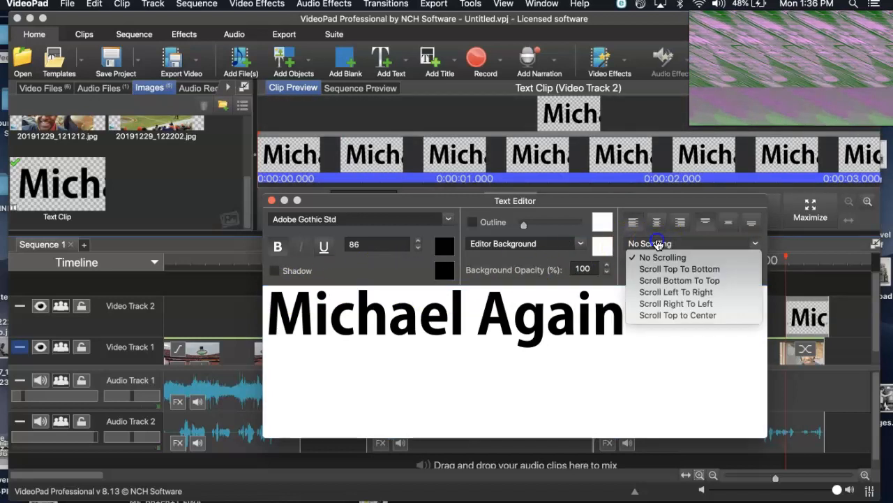
{"action": "left_click", "coordinate": [663, 303]}
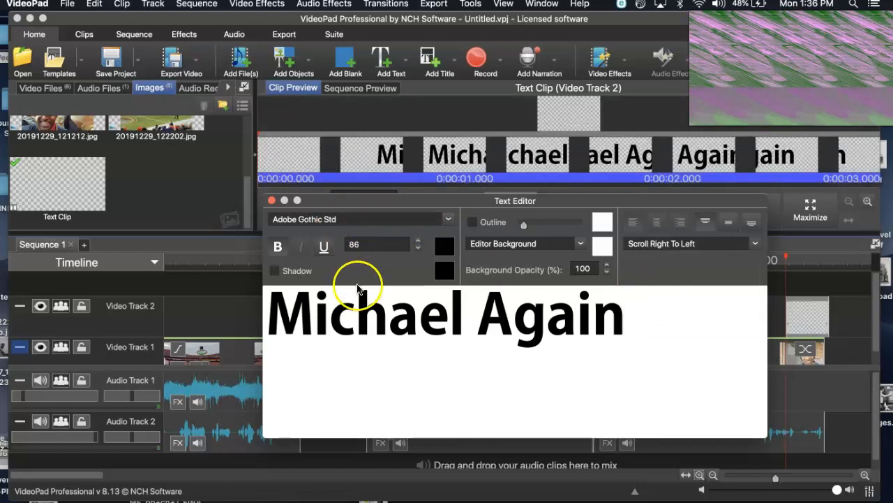
{"action": "left_click", "coordinate": [273, 202]}
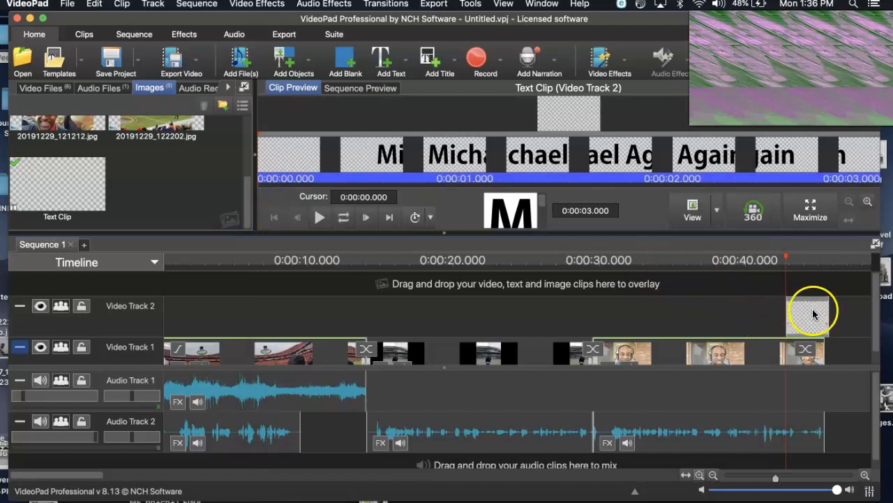
{"action": "left_click_drag", "start_coordinate": [814, 312], "coordinate": [623, 327]}
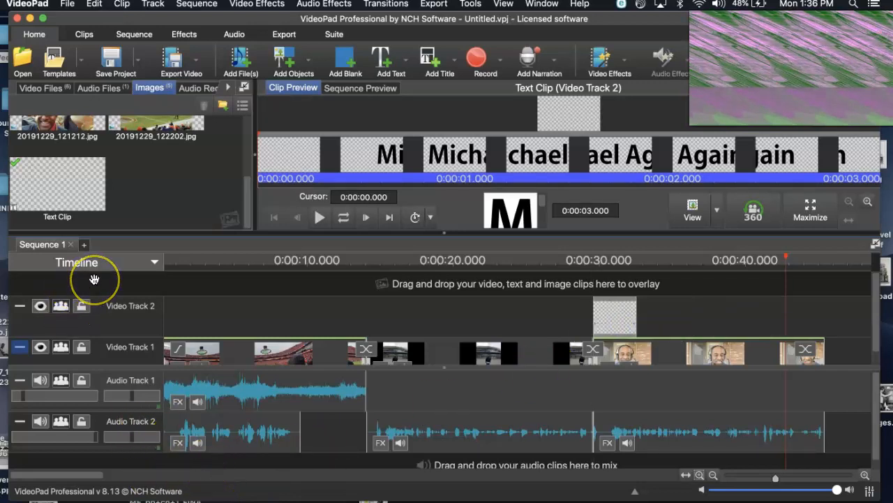
Play the sequence from 0:00:26.045 past the end of the text clip to check the scrolling overlay
{"action": "left_click", "coordinate": [542, 260]}
{"action": "mouse_move", "coordinate": [543, 262]}
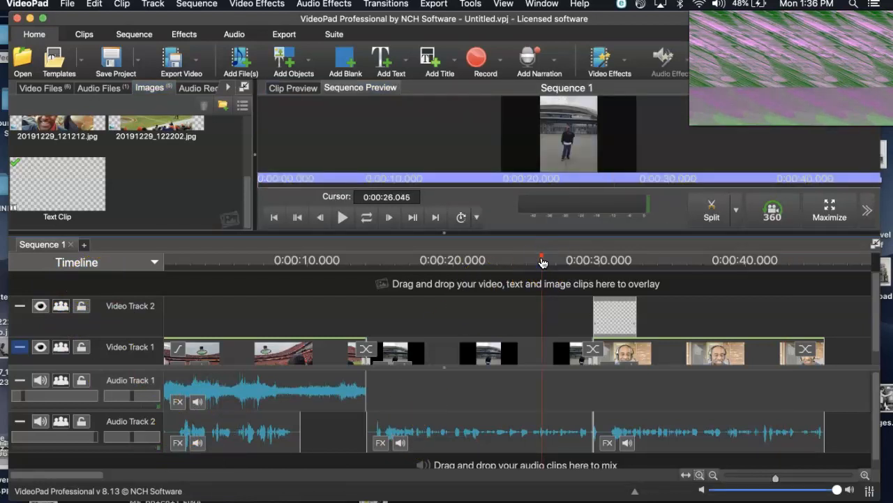
{"action": "key", "text": "space"}
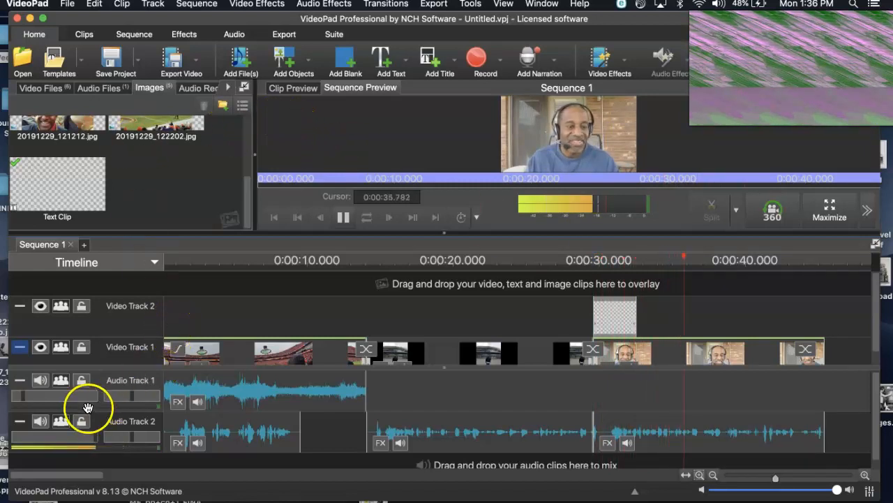
{"action": "left_click", "coordinate": [343, 217]}
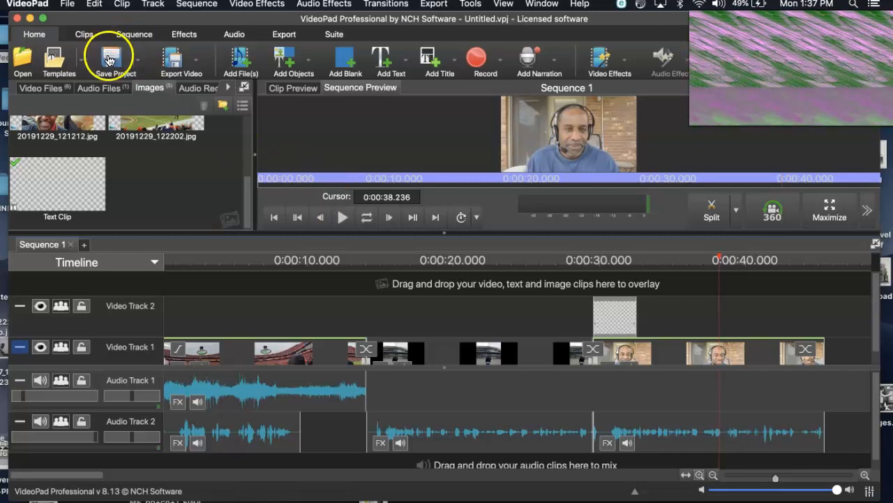
{"action": "left_click", "coordinate": [66, 6]}
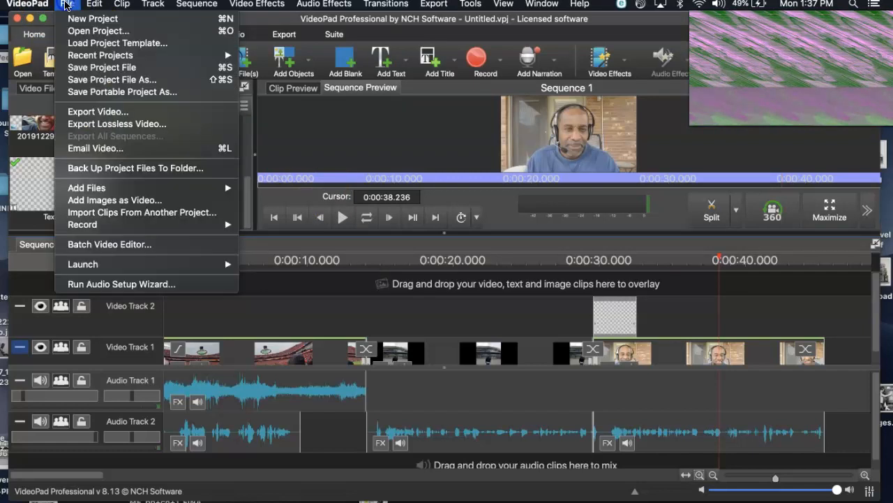
{"action": "left_click", "coordinate": [88, 116]}
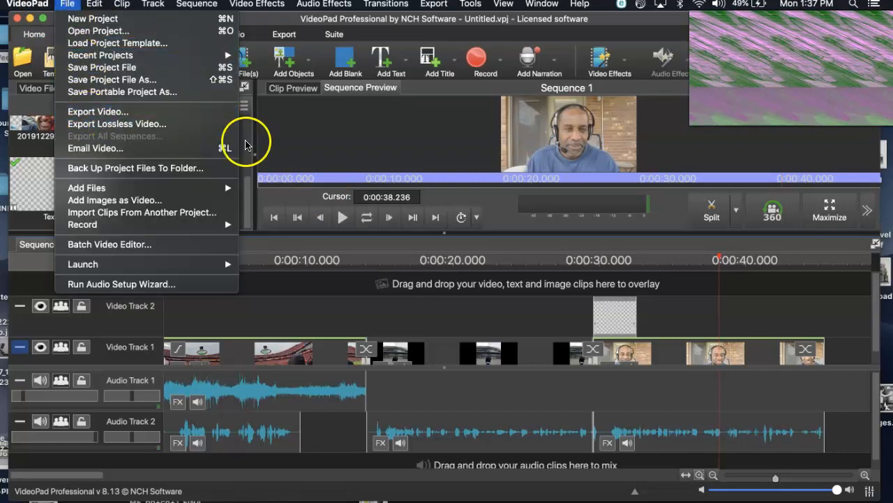
{"action": "left_click", "coordinate": [264, 18]}
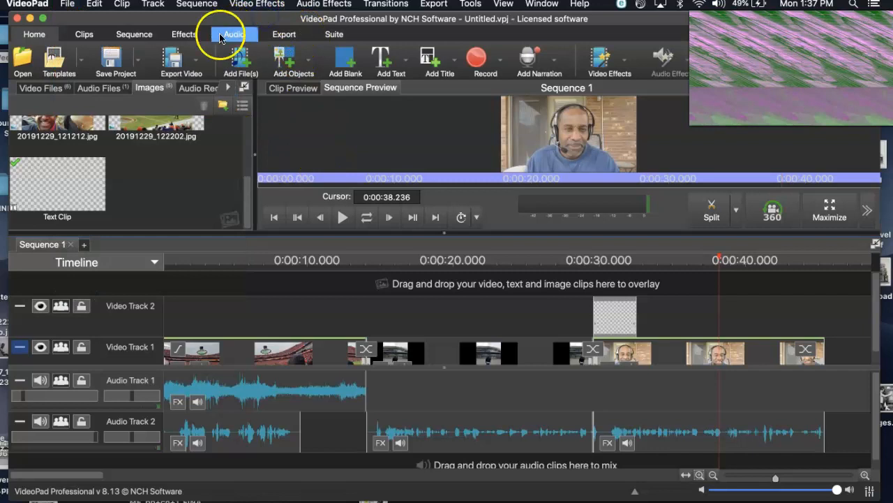
{"action": "left_click", "coordinate": [190, 63]}
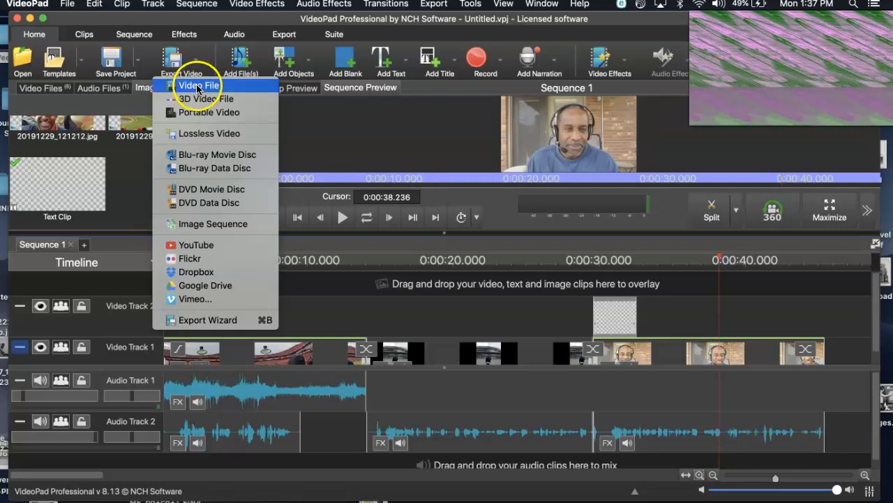
{"action": "left_click", "coordinate": [197, 86]}
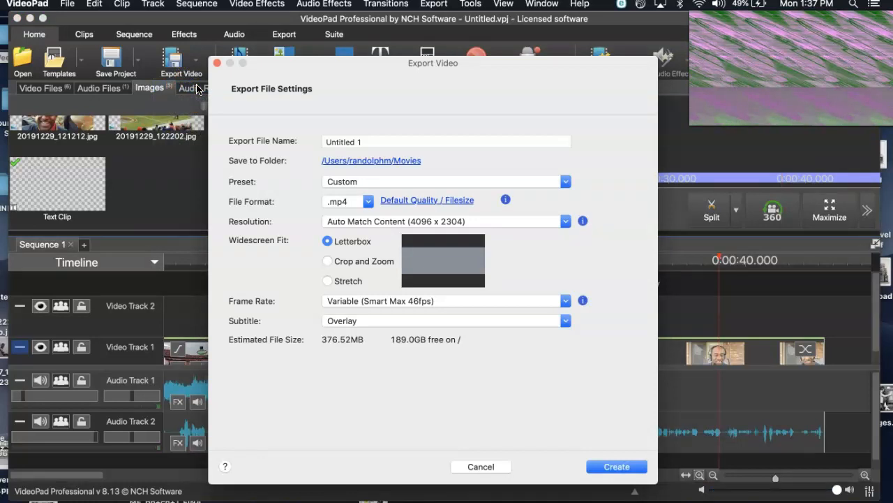
{"action": "left_click", "coordinate": [365, 201]}
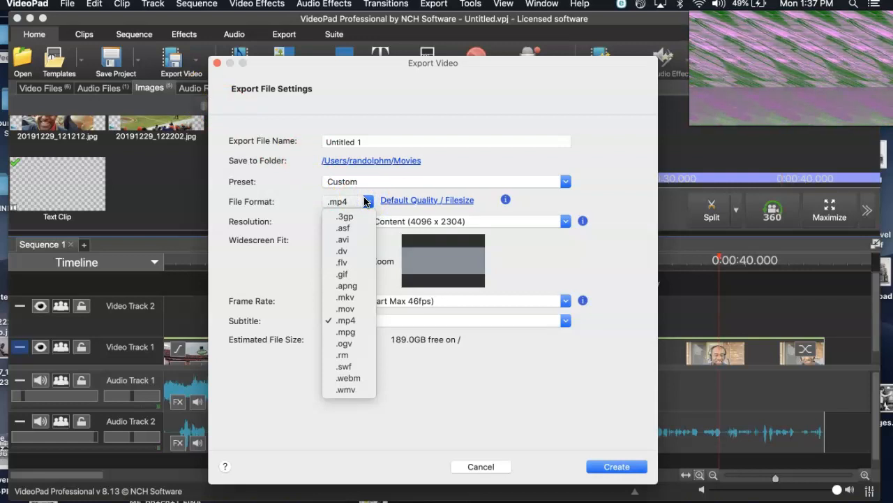
{"action": "left_click", "coordinate": [488, 471]}
{"action": "left_click", "coordinate": [481, 467]}
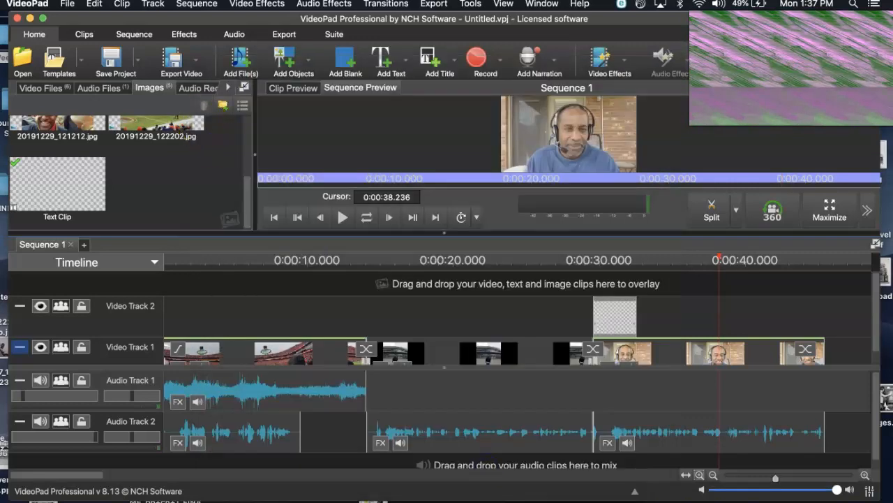
Open the video export settings, select the .mp4 file format and set the widescreen fit to Stretch
{"action": "left_click", "coordinate": [67, 4]}
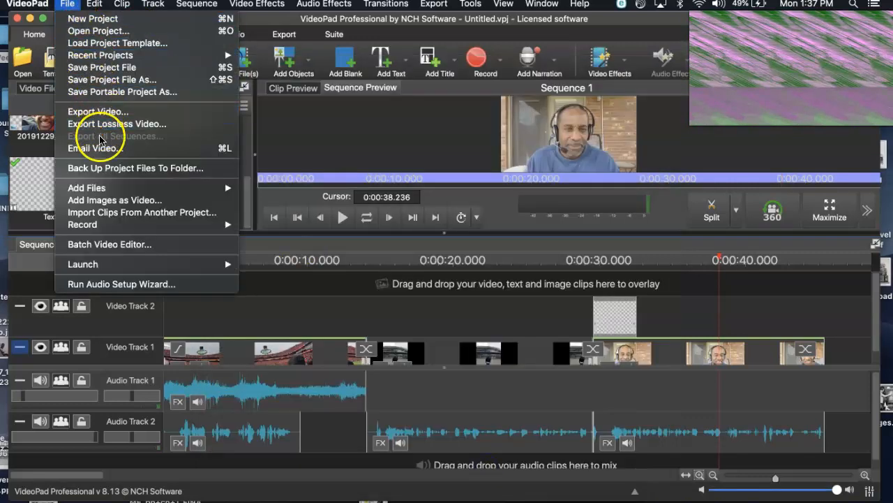
{"action": "left_click", "coordinate": [106, 110]}
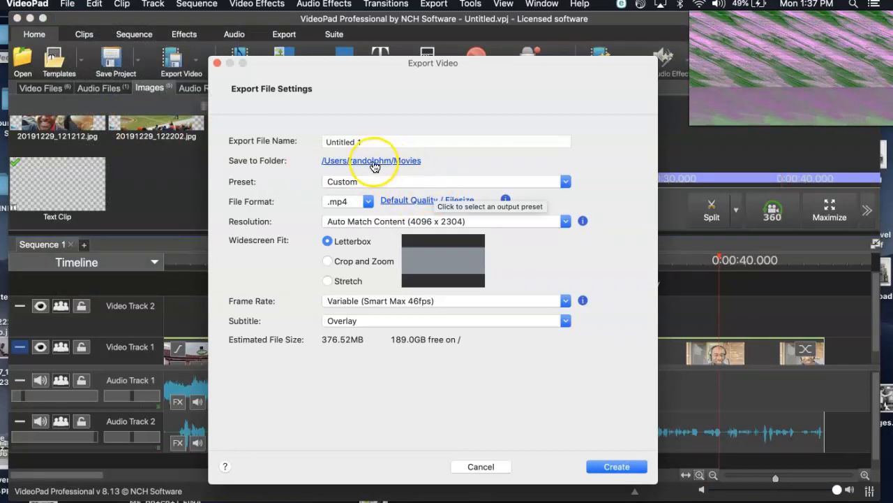
{"action": "left_click", "coordinate": [370, 201]}
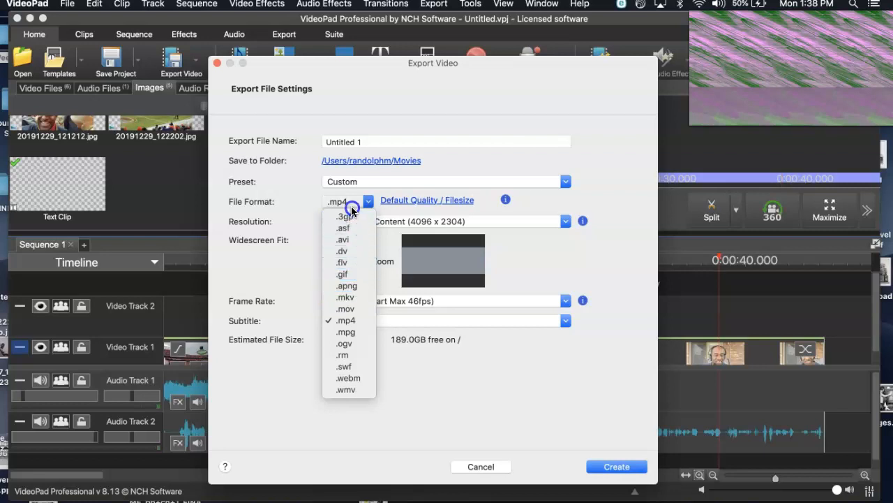
{"action": "left_click", "coordinate": [349, 321]}
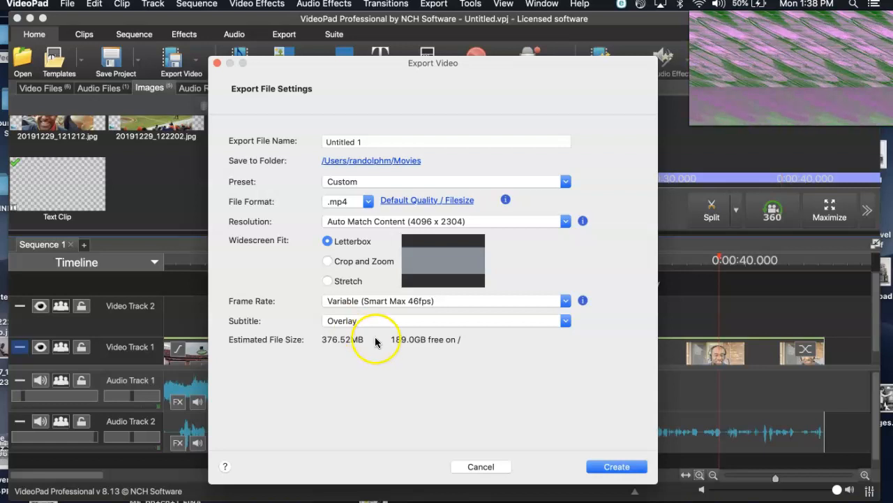
{"action": "left_click", "coordinate": [327, 260]}
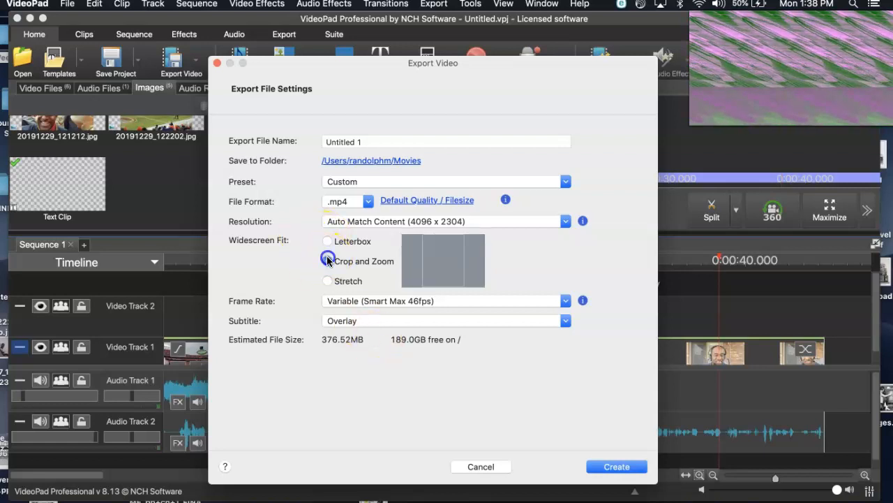
{"action": "left_click", "coordinate": [327, 280]}
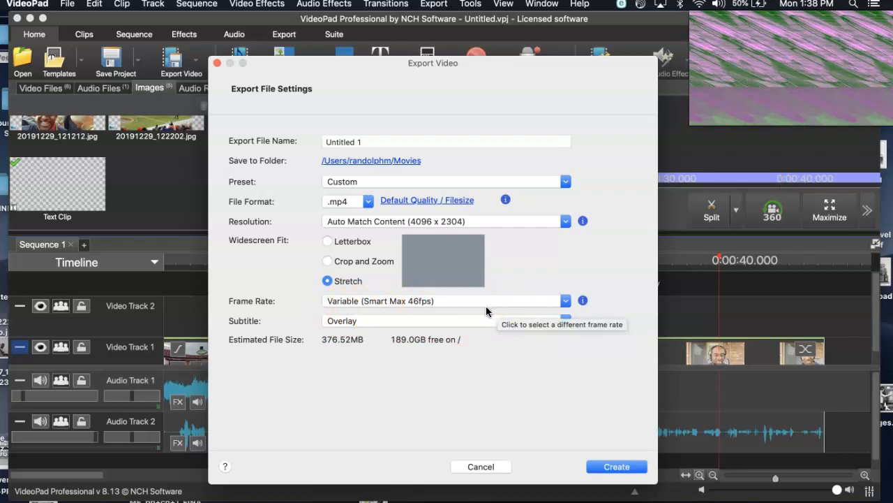
Name the export file test1 and create the video with the chosen export settings
{"action": "left_click_drag", "start_coordinate": [379, 144], "coordinate": [323, 131]}
{"action": "type", "text": "t"}
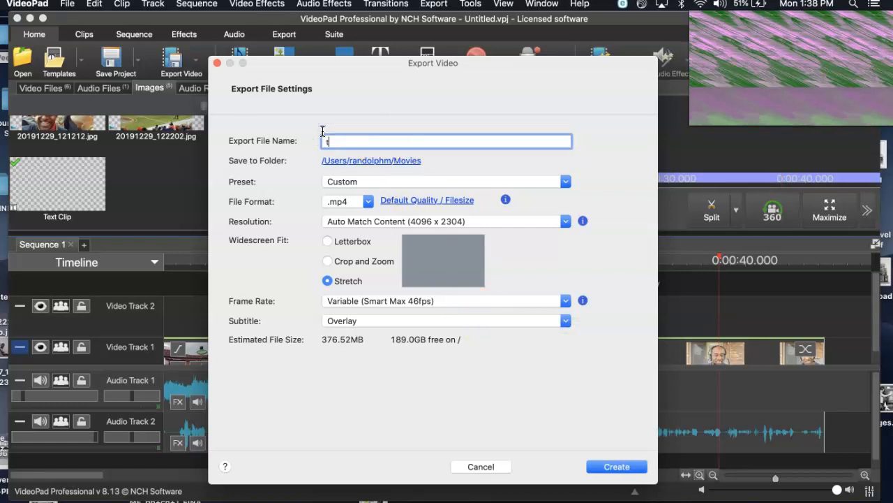
{"action": "type", "text": "est1"}
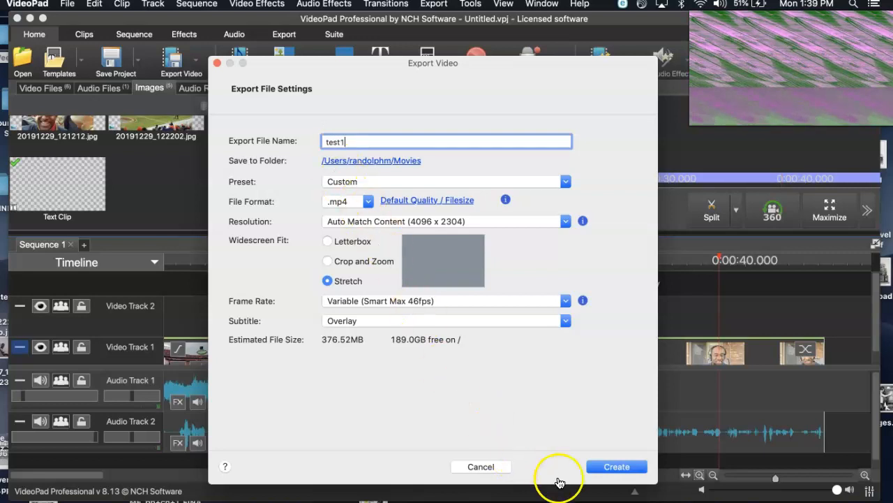
{"action": "left_click", "coordinate": [612, 467]}
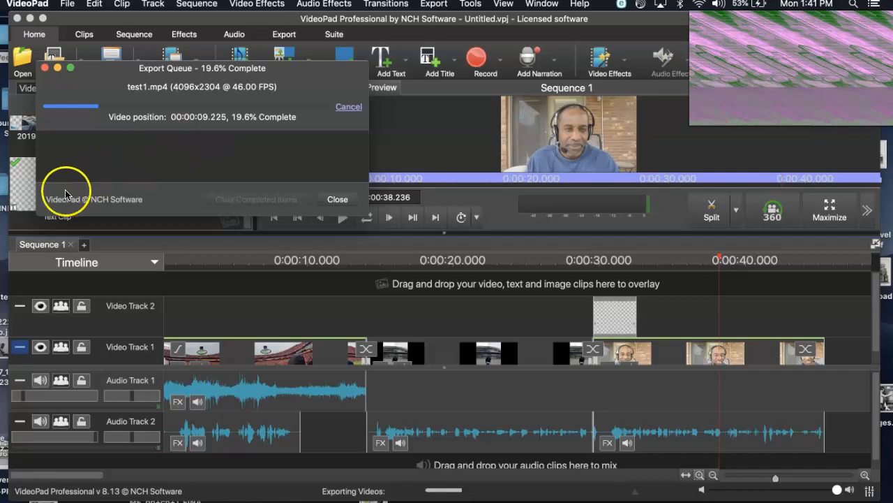
{"action": "left_click", "coordinate": [28, 473]}
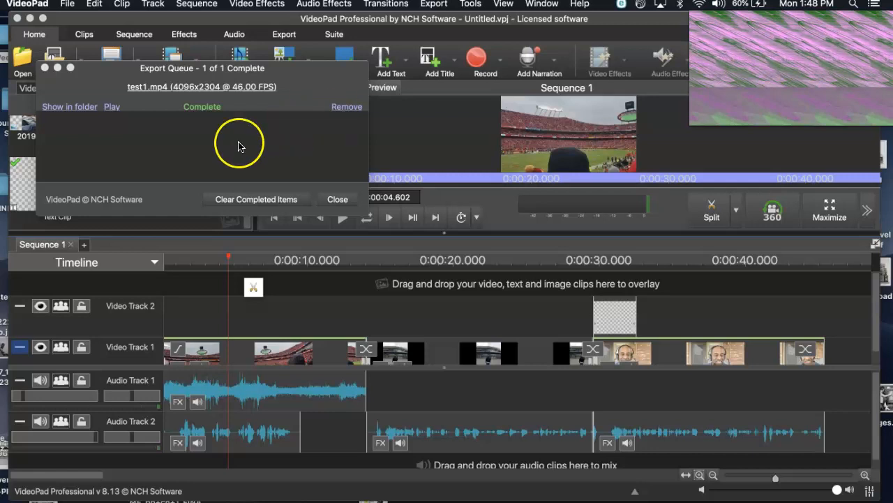
Open the exported test1.mp4 from the export queue in QuickTime Player, shift its window fully into view and play the video
{"action": "left_click", "coordinate": [111, 108]}
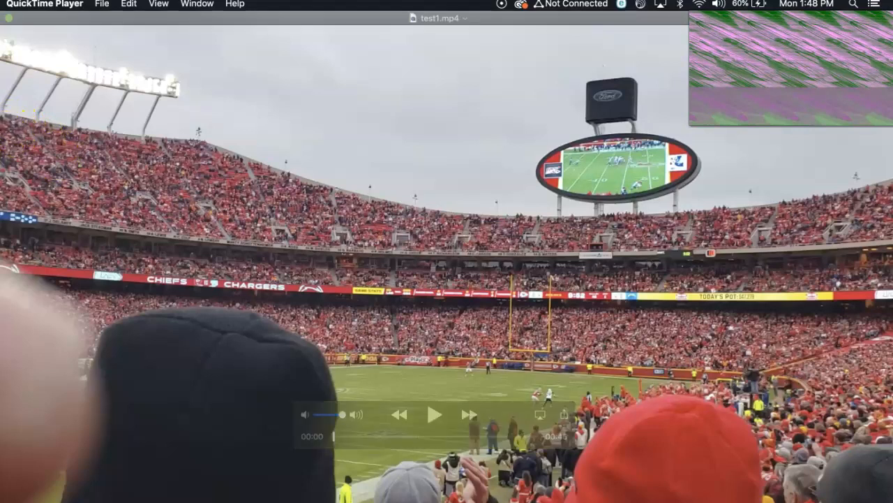
{"action": "left_click_drag", "start_coordinate": [8, 18], "coordinate": [0, 20]}
{"action": "left_click_drag", "start_coordinate": [11, 137], "coordinate": [39, 132]}
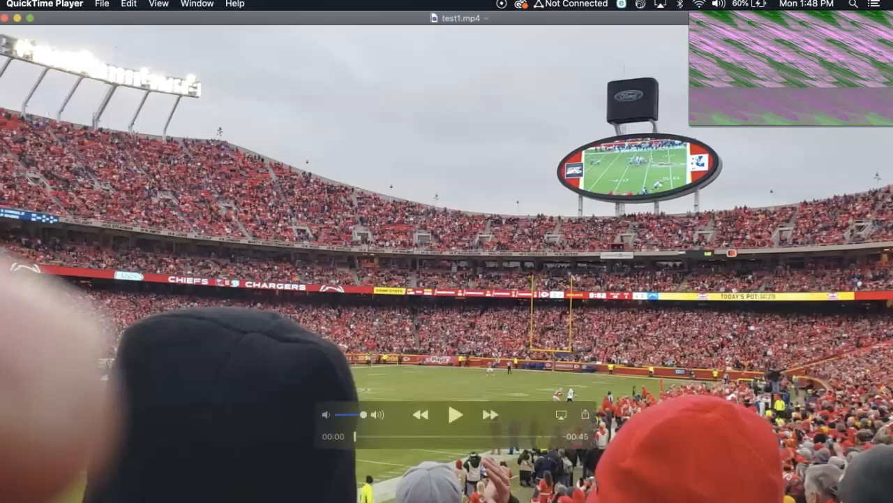
{"action": "left_click", "coordinate": [25, 474]}
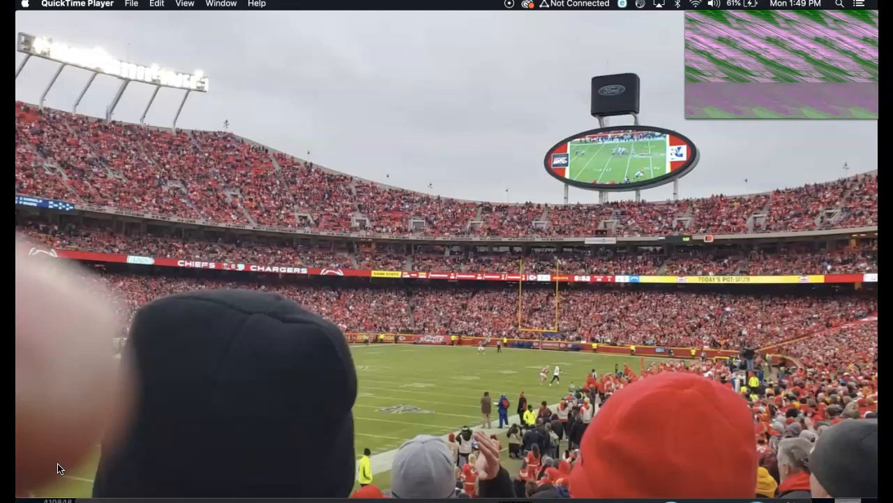
{"action": "mouse_move", "coordinate": [90, 430]}
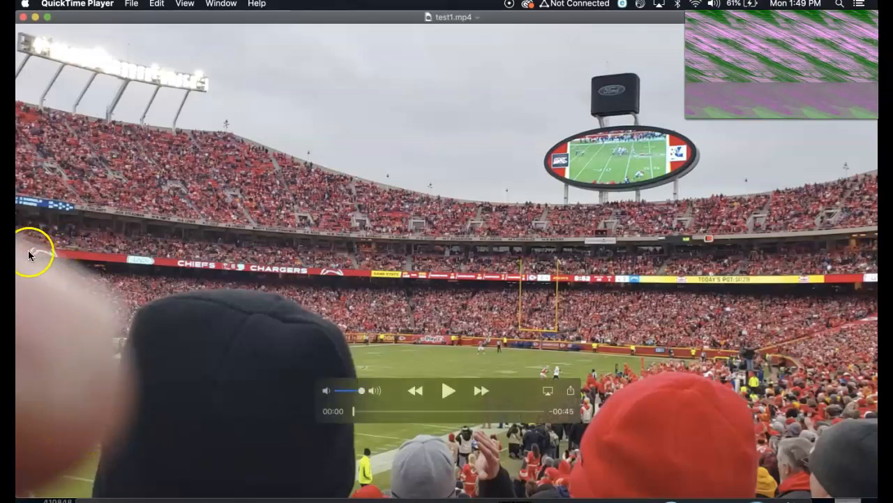
{"action": "left_click", "coordinate": [444, 390]}
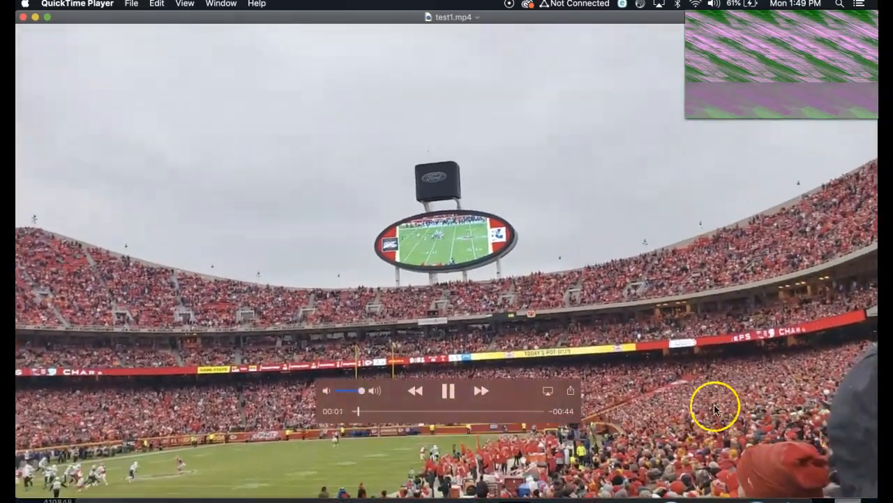